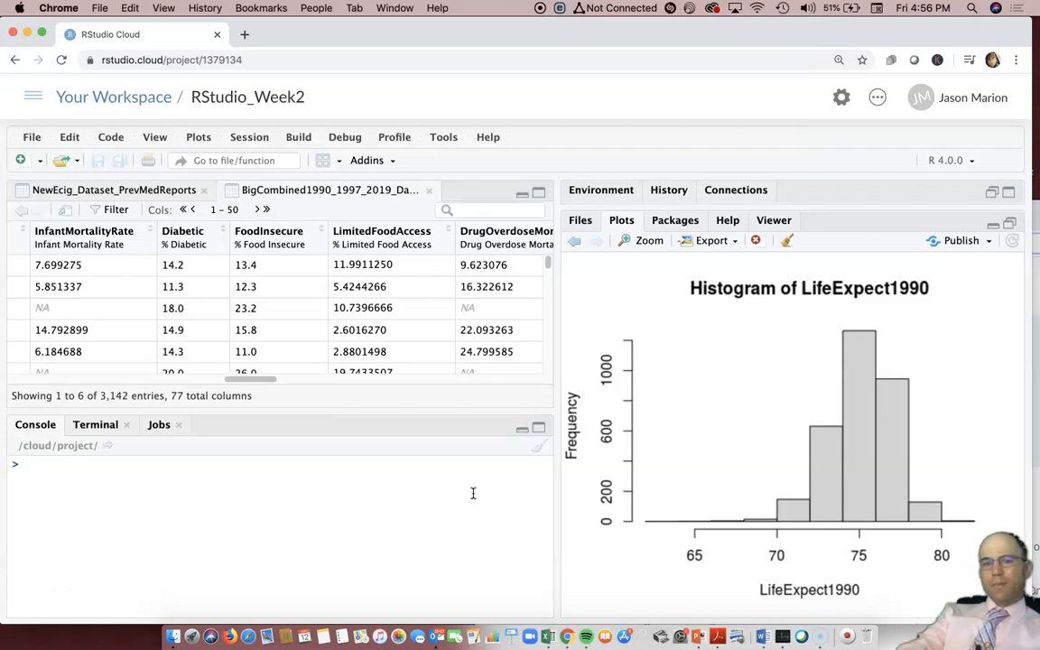
Page the data viewer to columns 28–77 and scroll right to the AverageDailyPM2.5 column
left_click_drag(236, 380, 552, 378)
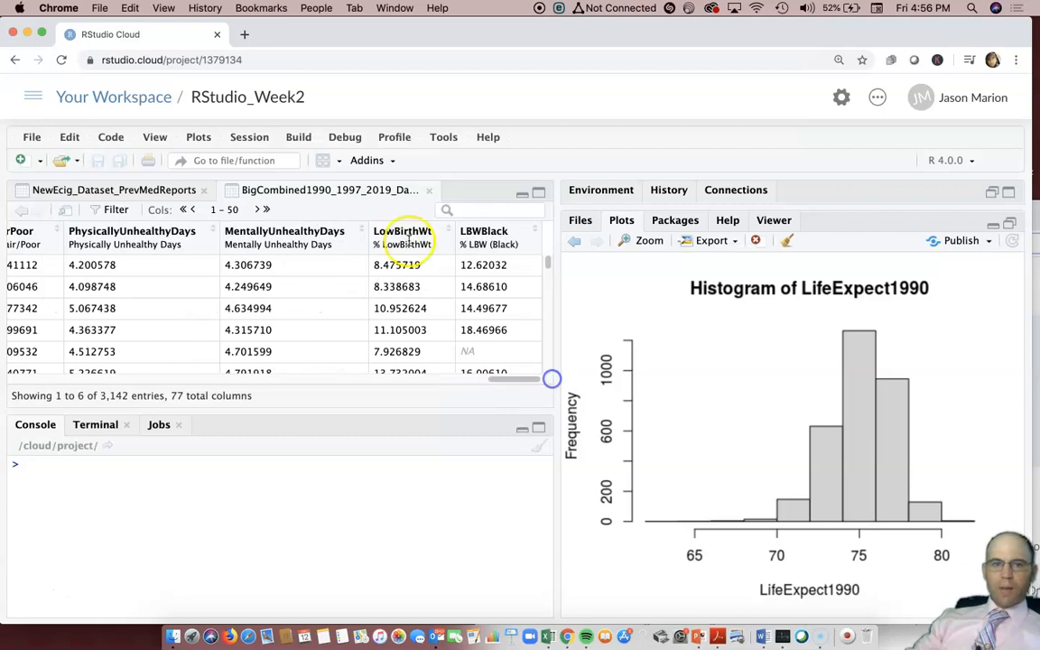
left_click(260, 209)
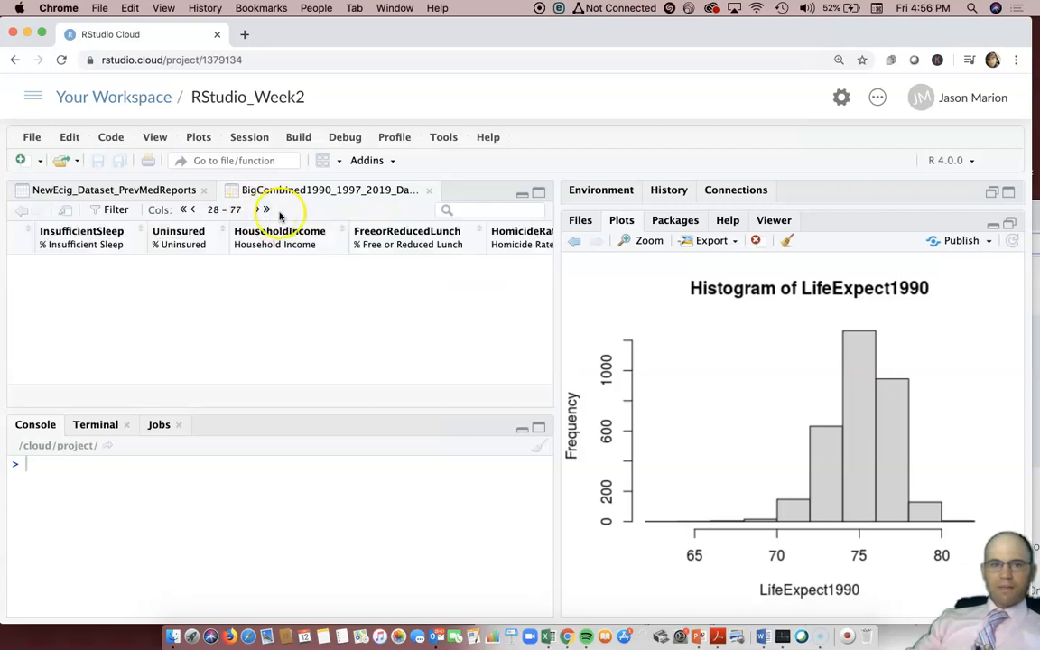
left_click_drag(94, 379, 487, 379)
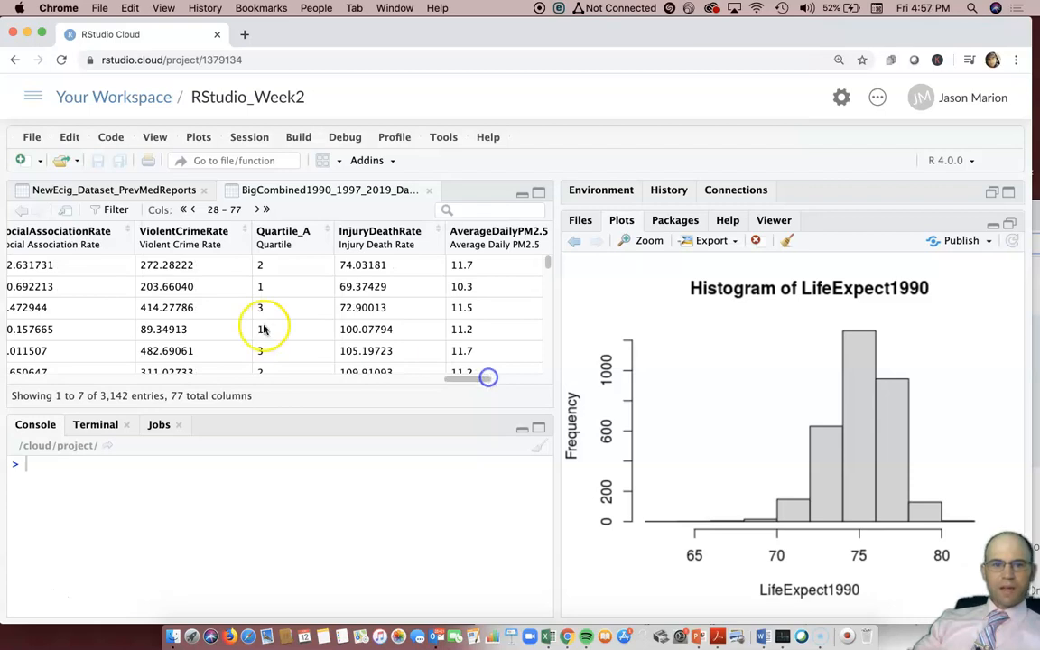
left_click_drag(462, 379, 482, 379)
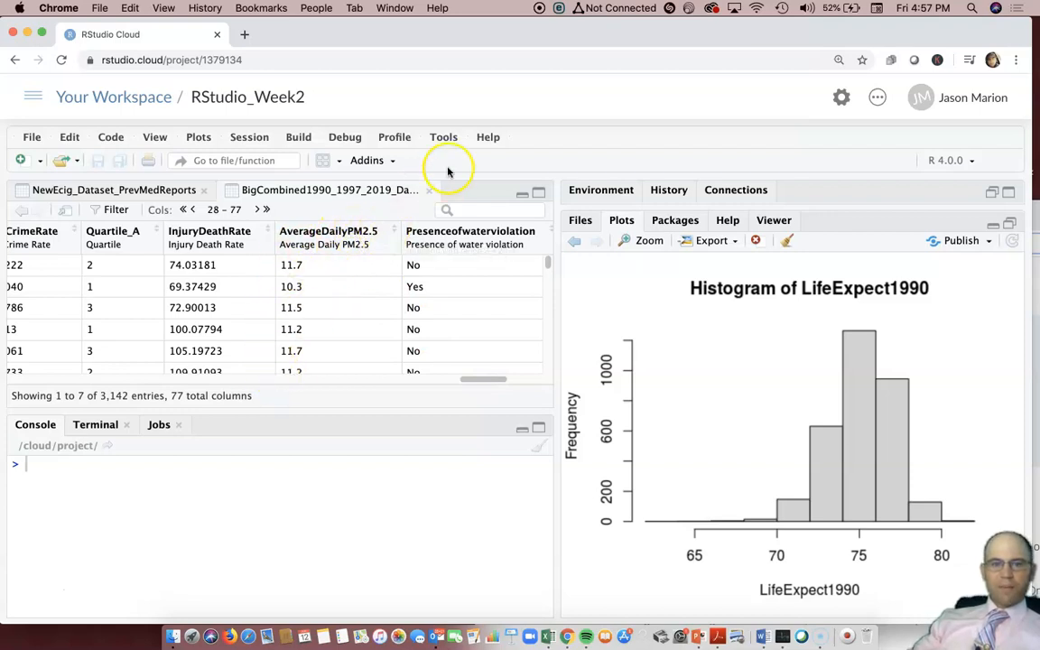
left_click_drag(402, 31, 442, 32)
left_click(299, 512)
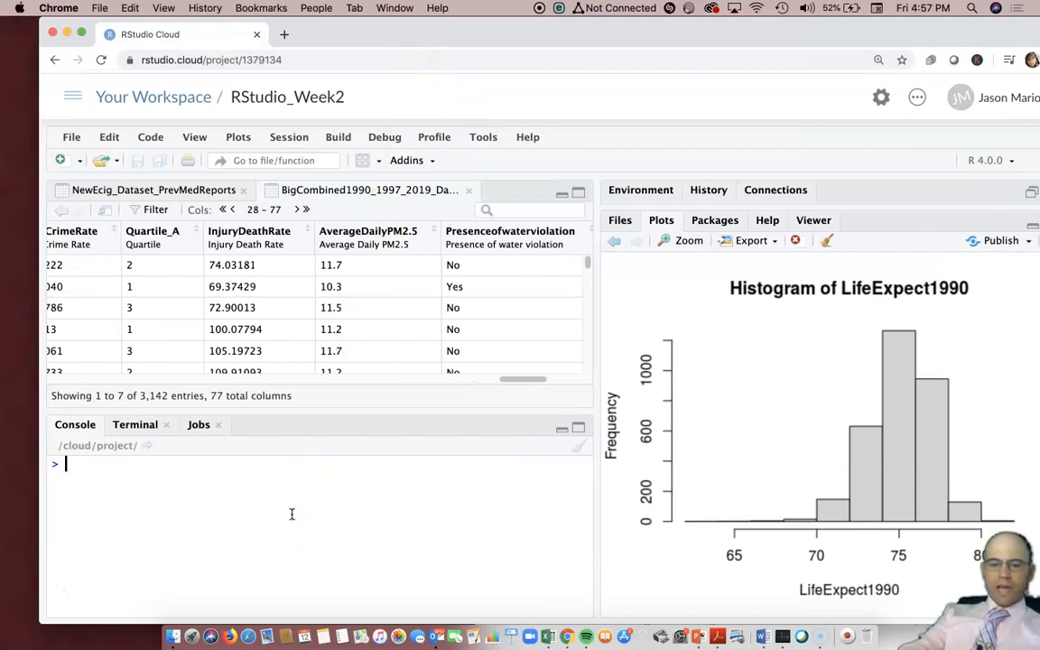
Run hist(AverageDailyPM2.5) in the console to draw its histogram
type("hist")
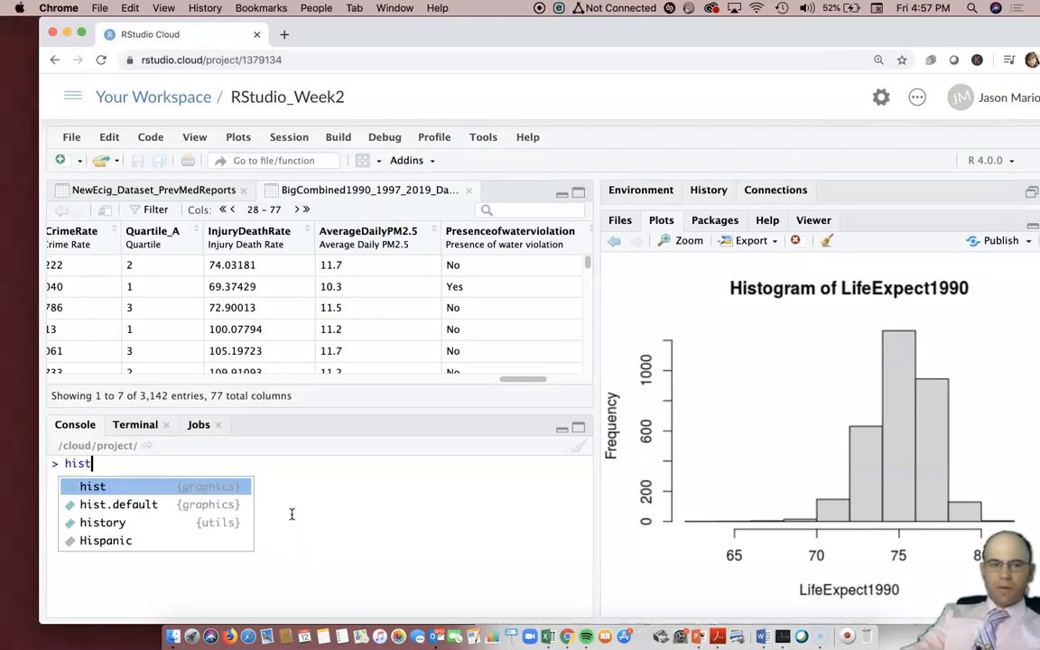
type("(Ave")
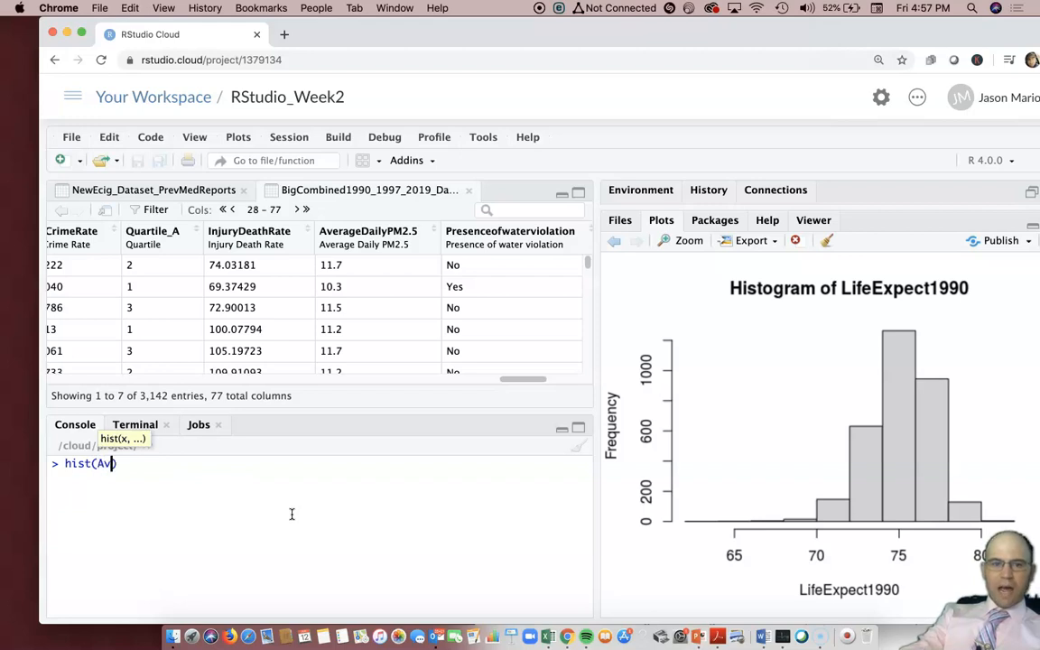
key("Tab")
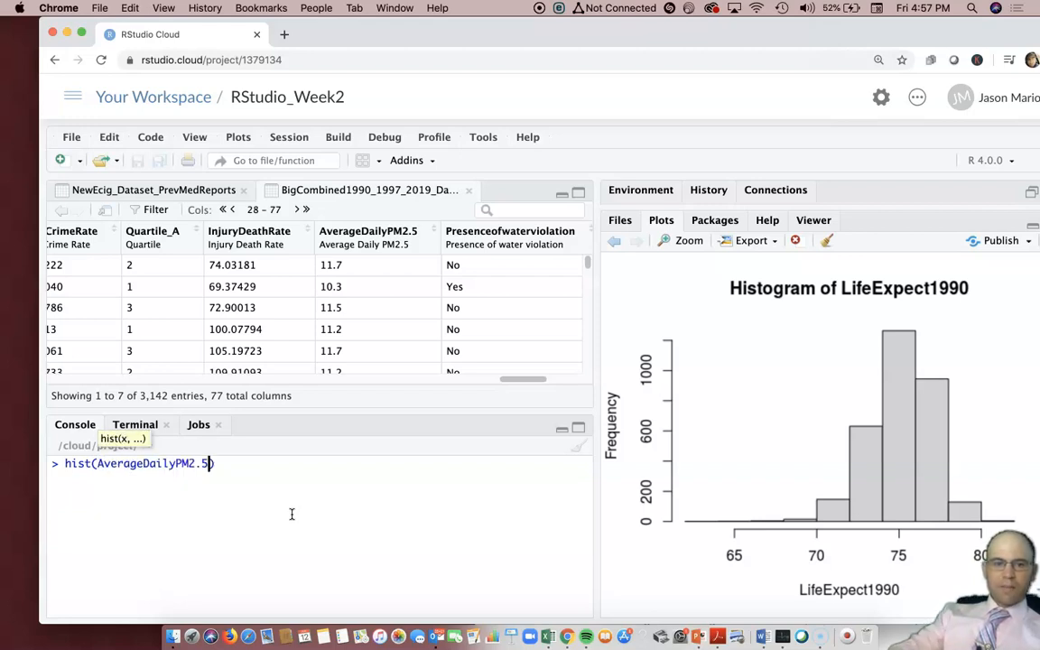
key("Return")
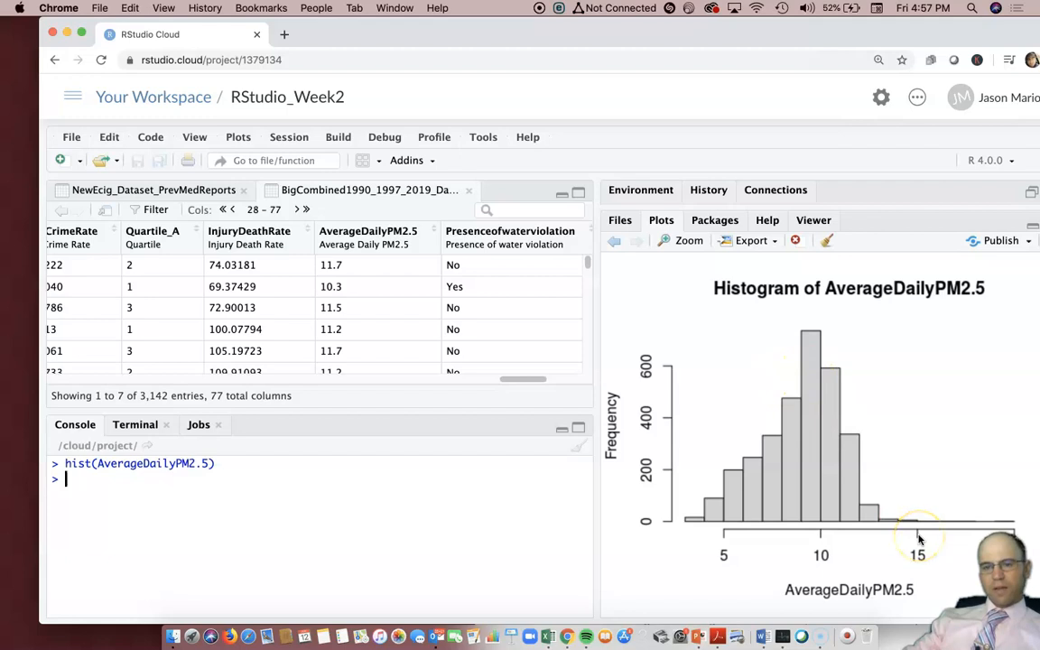
Run shapiro.test(AverageDailyPM2.5) in the console
type("shap")
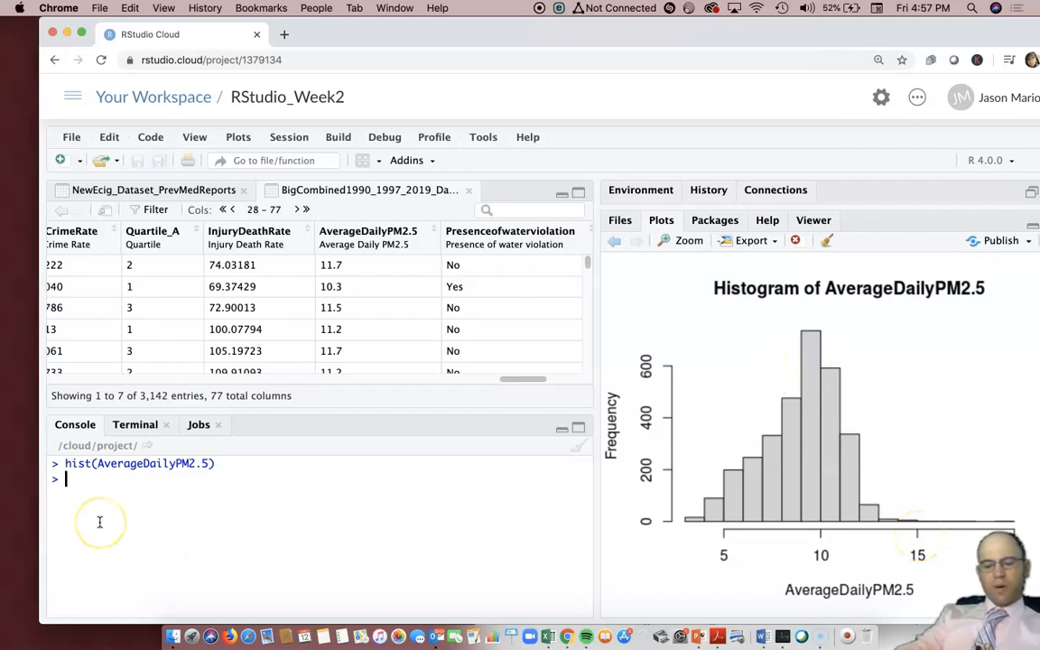
type("ir")
key("Tab")
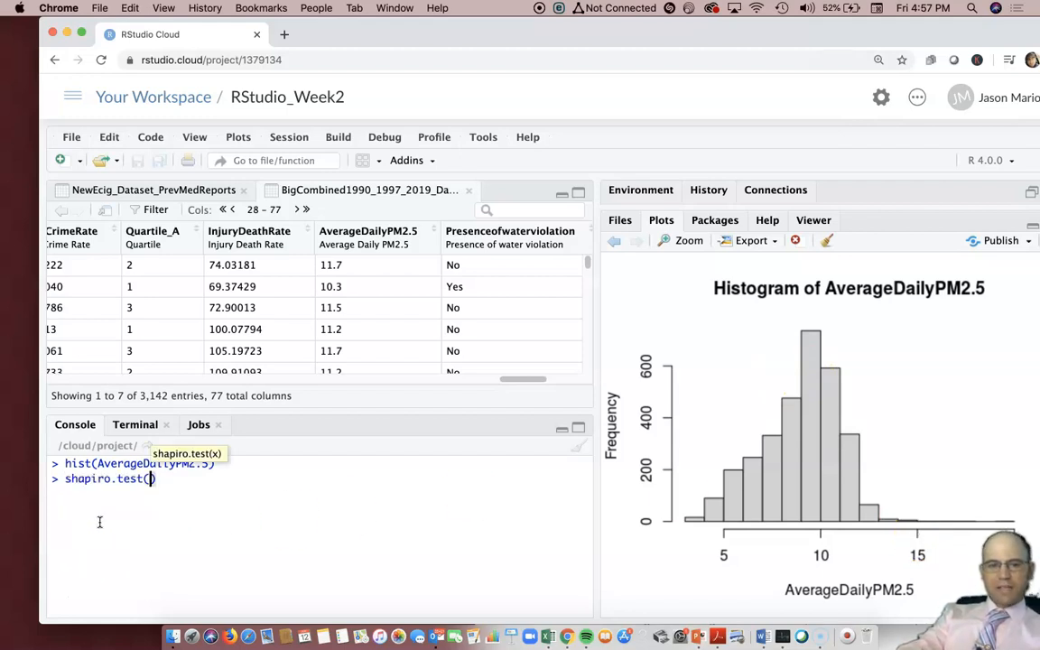
type("Aver")
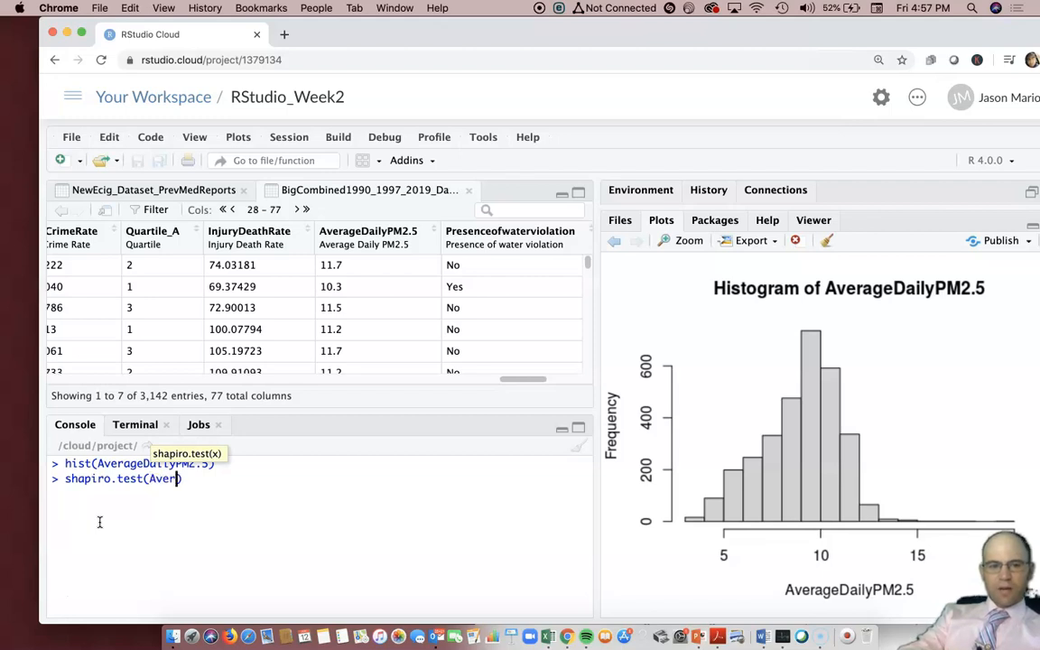
key("Tab")
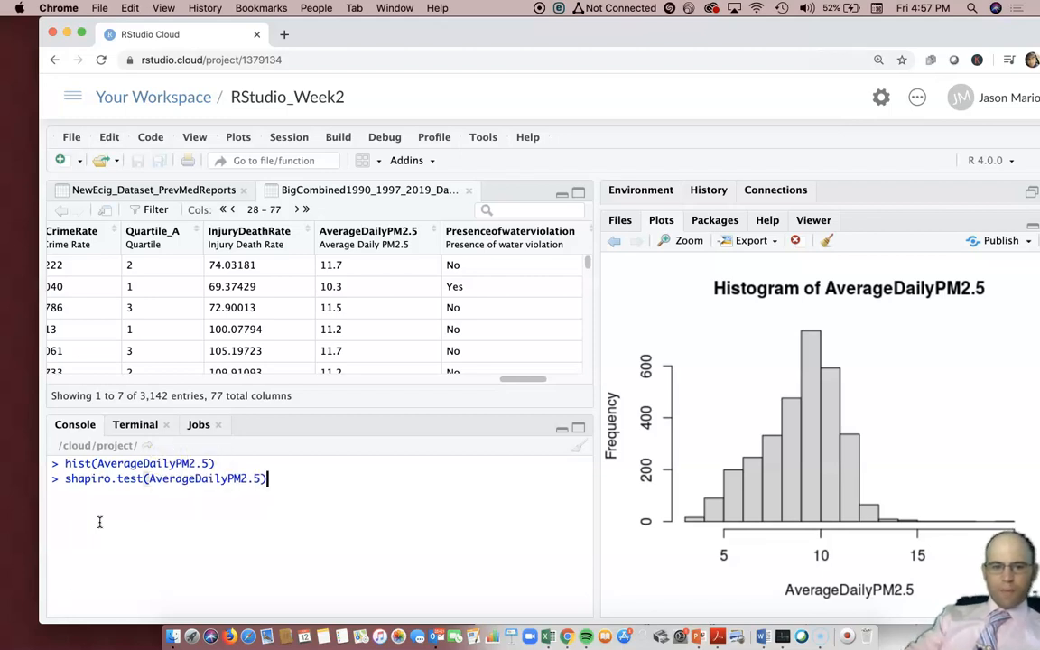
key("Return")
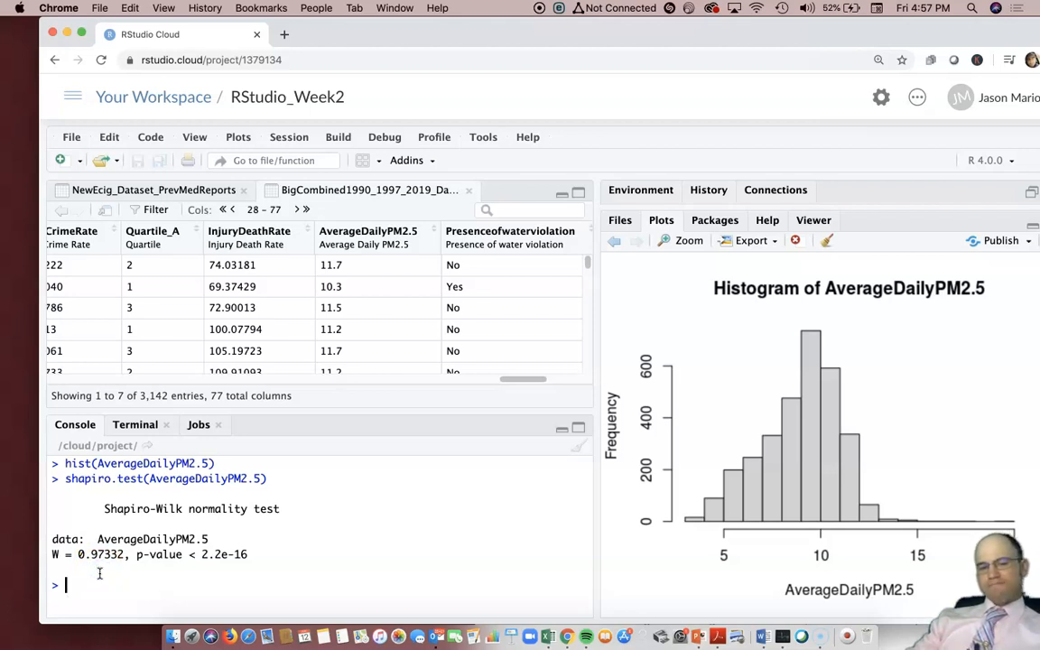
Highlight the W = 0.97332 and p-value < 2.2e-16 results in the output
left_click_drag(85, 554, 121, 558)
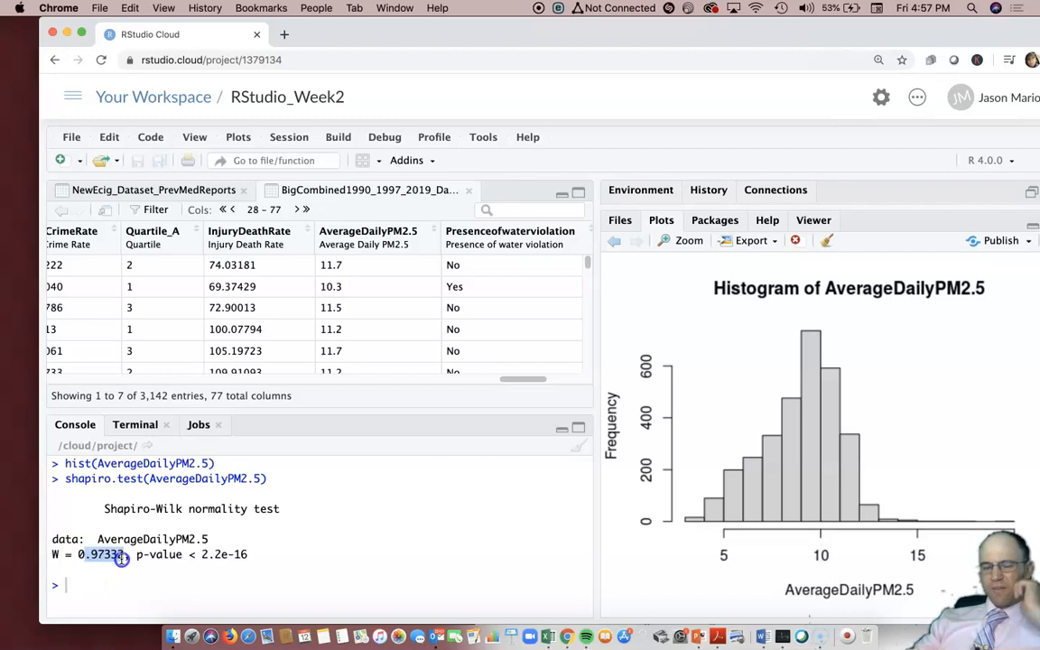
left_click(136, 560)
left_click_drag(189, 556, 224, 558)
left_click(191, 587)
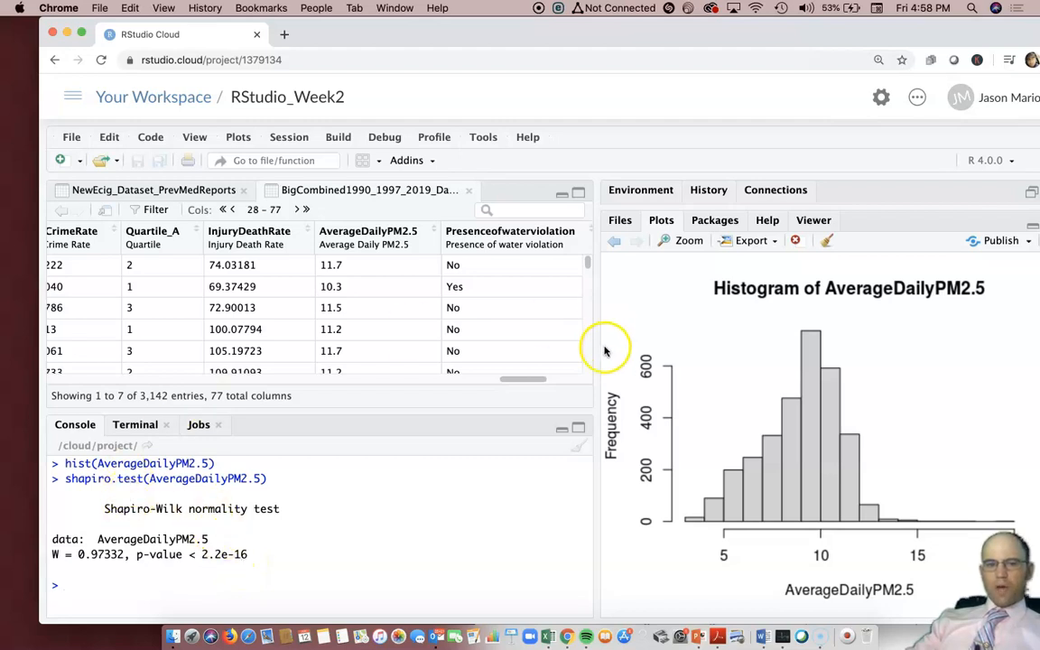
Scroll the data viewer back left and plot hist(LowBirthWt)
left_click_drag(528, 378, 269, 395)
type("histo")
key("Tab")
key("BackSpace")
key("BackSpace")
key("BackSpace")
key("BackSpace")
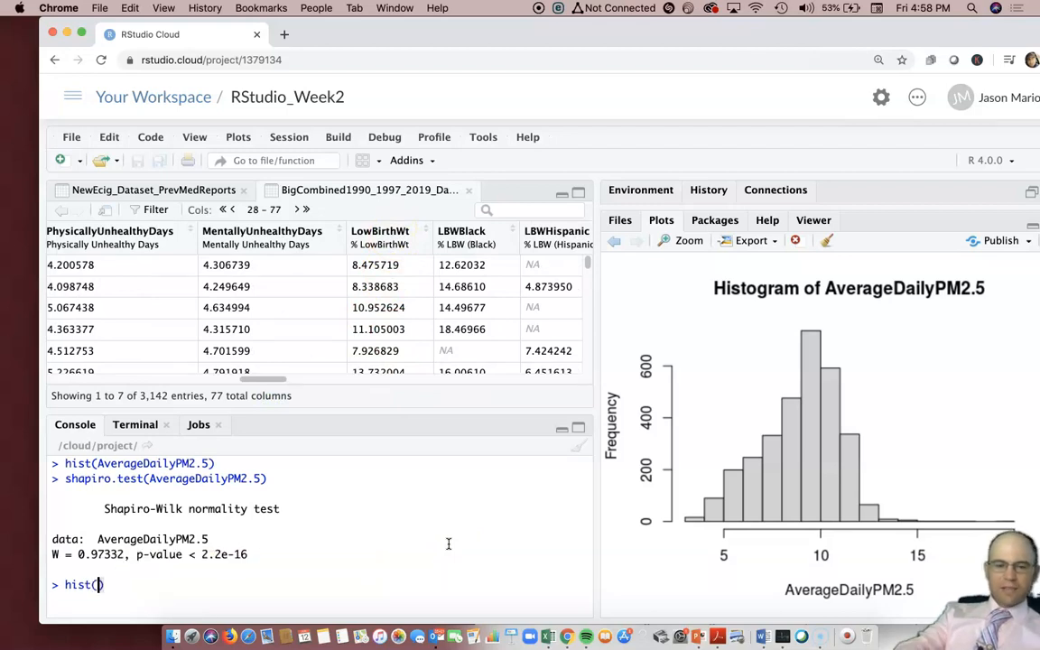
type("Low")
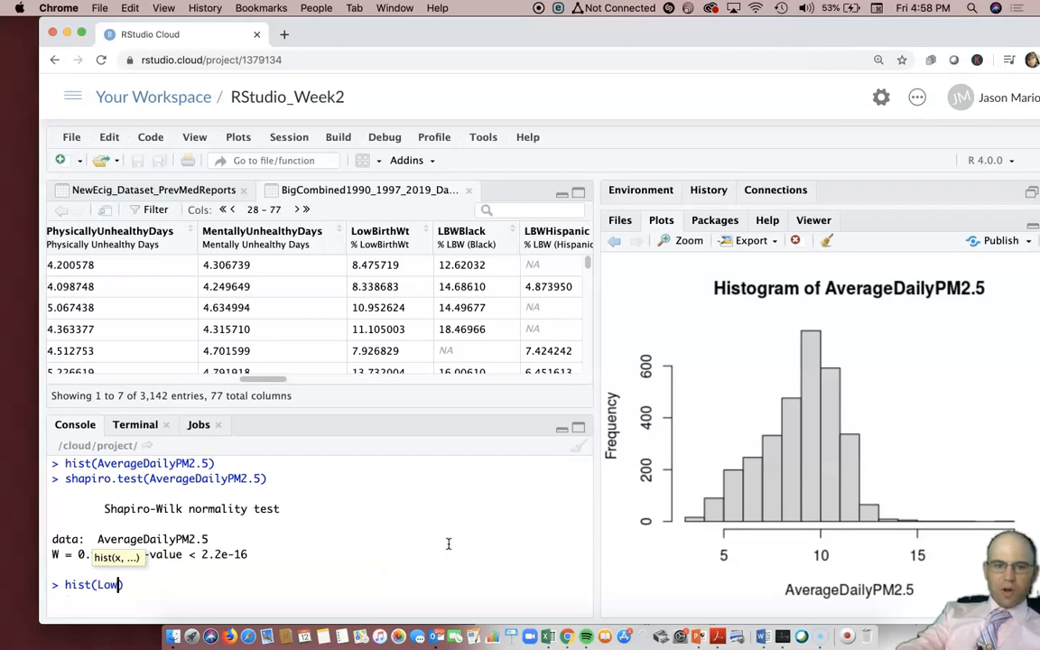
key("Tab")
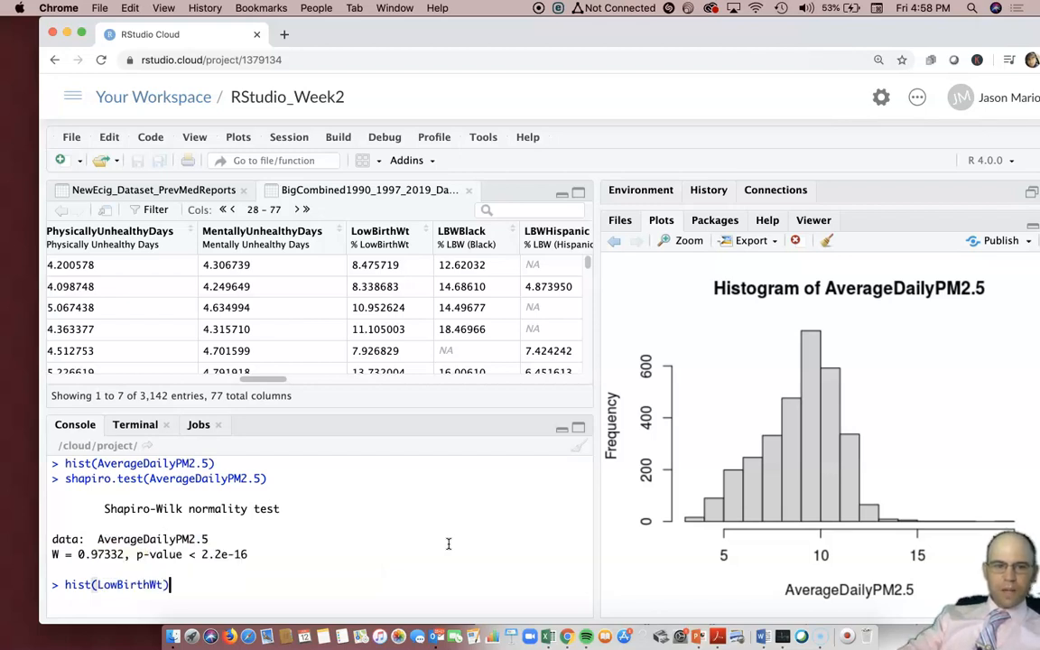
key("Return")
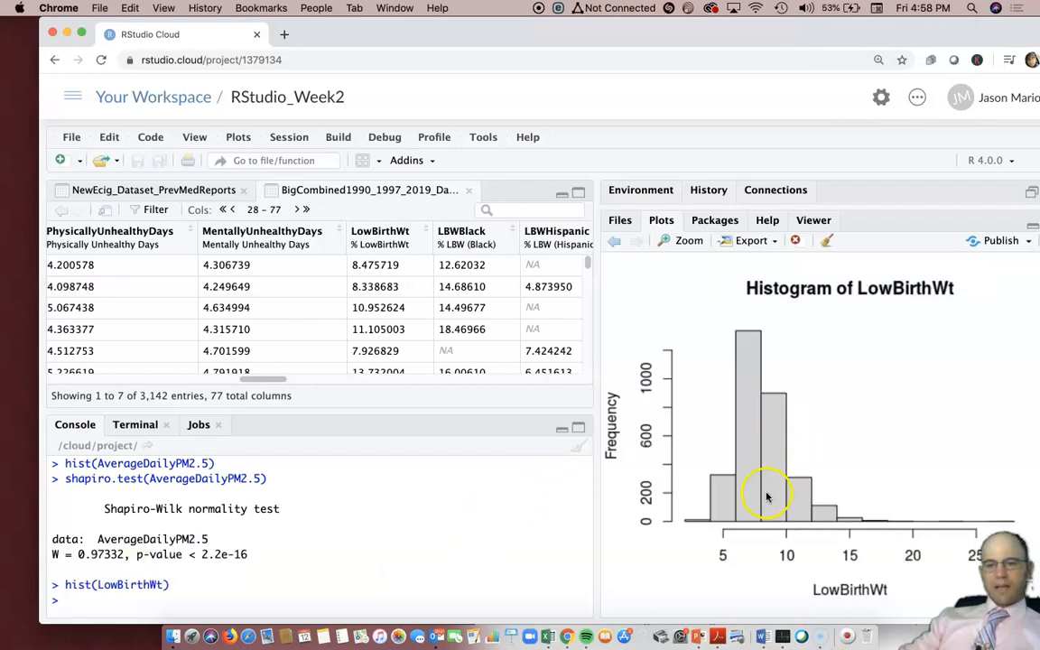
Run shapiro.test(LowBirthWt) and highlight the W = 0.93304 statistic
type("shapi")
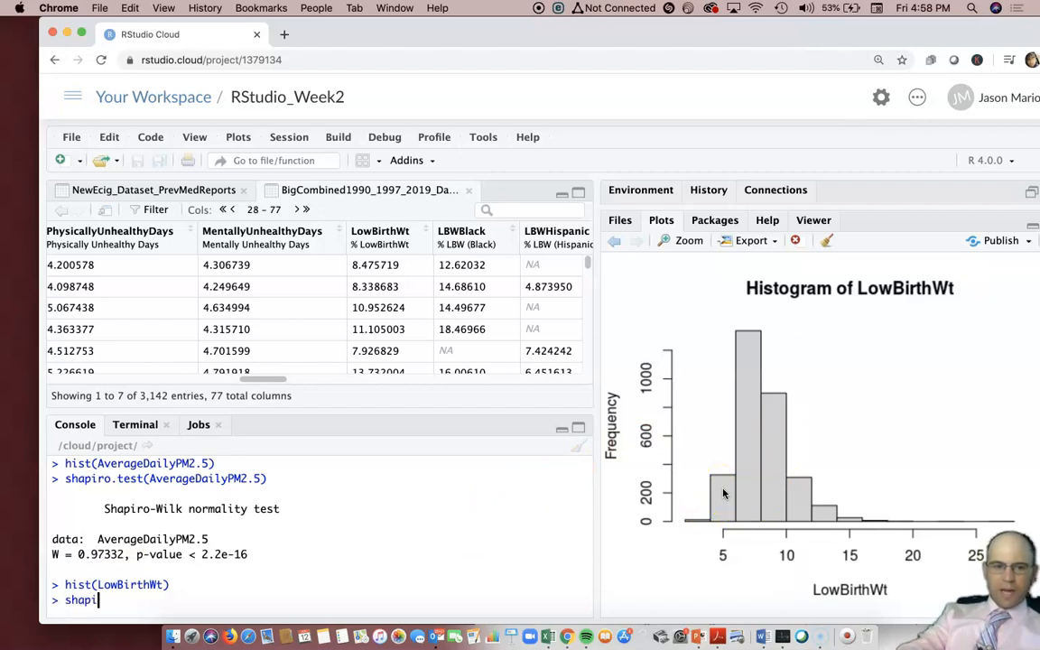
key("Tab")
type("Low")
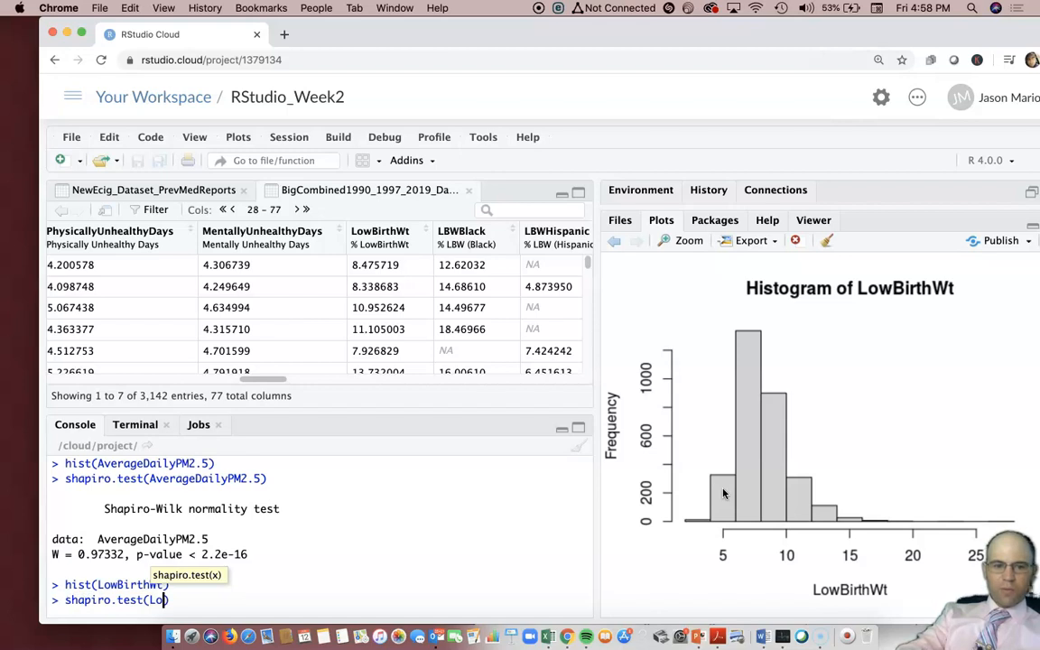
key("Tab")
key("Return")
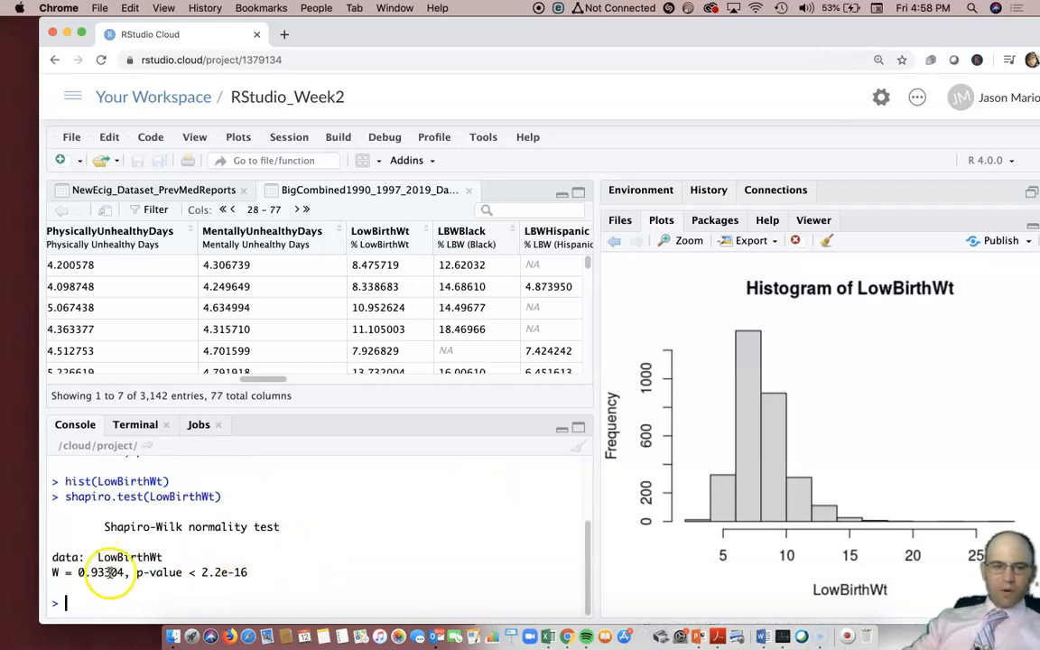
left_click_drag(120, 574, 83, 583)
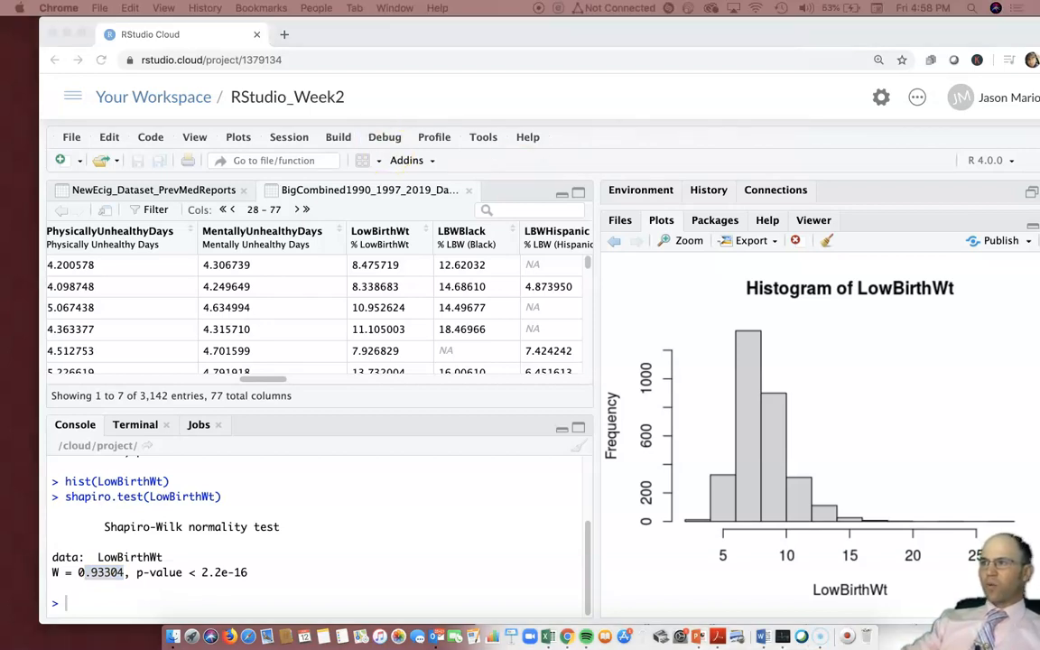
left_click_drag(444, 41, 453, 336)
left_click_drag(855, 224, 894, 252)
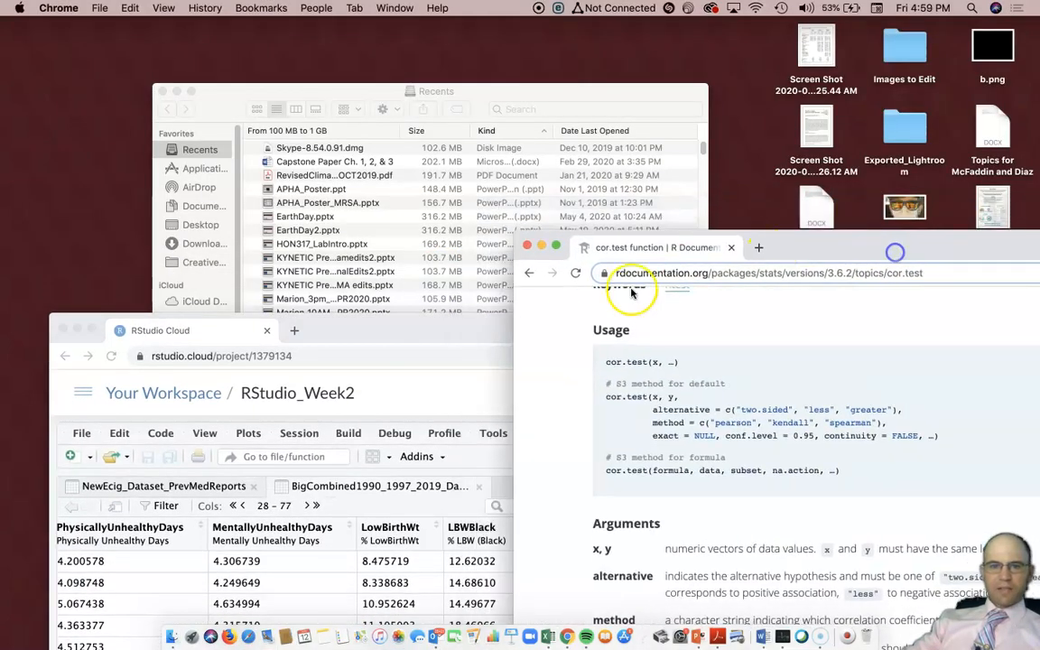
left_click_drag(449, 336, 326, 41)
left_click(1002, 246)
left_click_drag(935, 179, 905, 61)
left_click_drag(349, 30, 398, 36)
left_click(1034, 336)
mouse_move(304, 35)
left_mouse_down()
mouse_move(330, 36)
mouse_move(292, 35)
left_mouse_up()
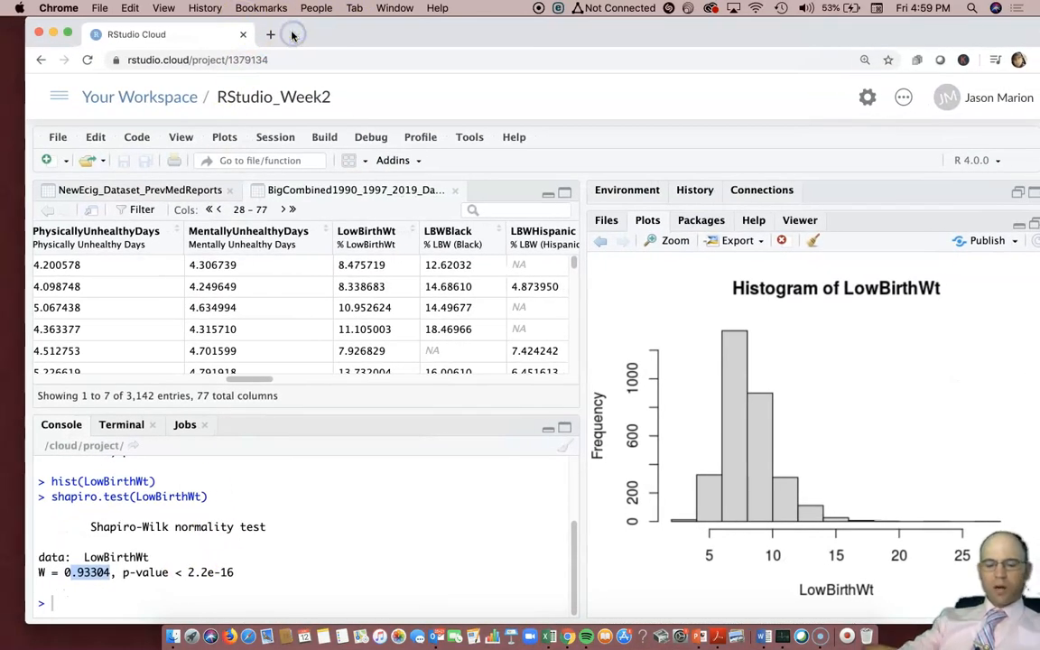
Clear the old console output and check cor.test's alternative and method arguments in the documentation
type("cor.")
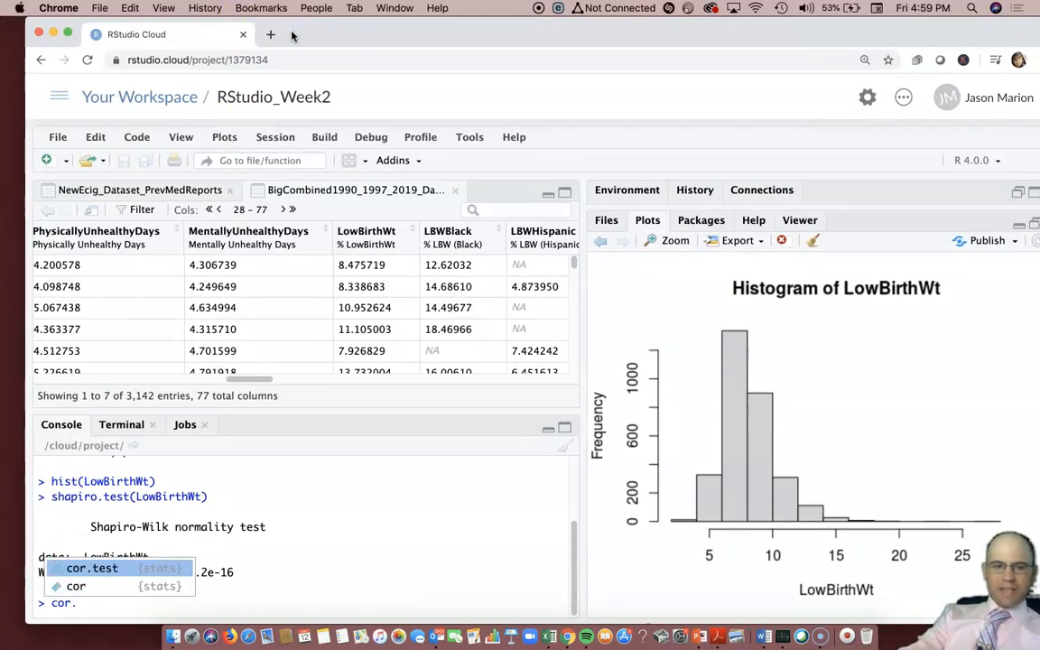
key("Return")
left_click_drag(587, 35, 569, 122)
left_click(748, 51)
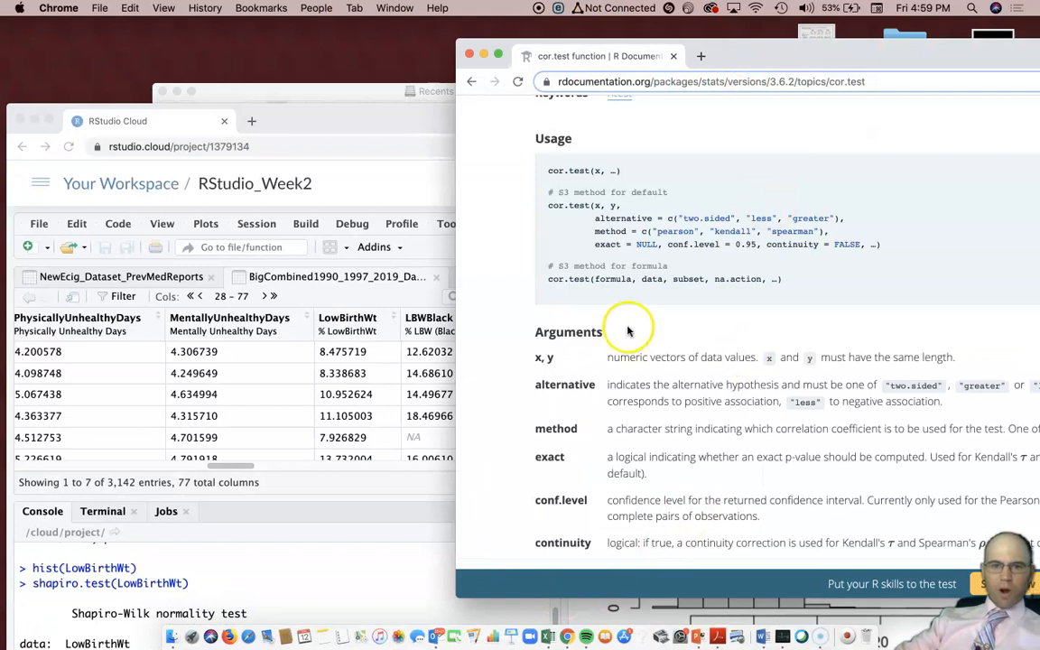
left_click_drag(267, 121, 268, 91)
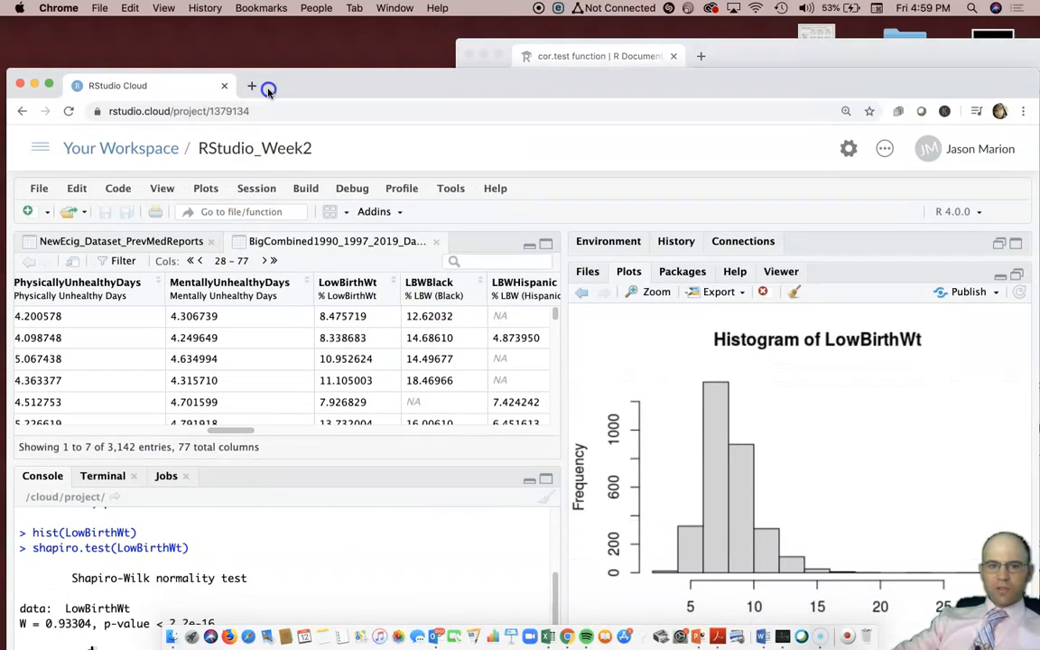
left_click(544, 497)
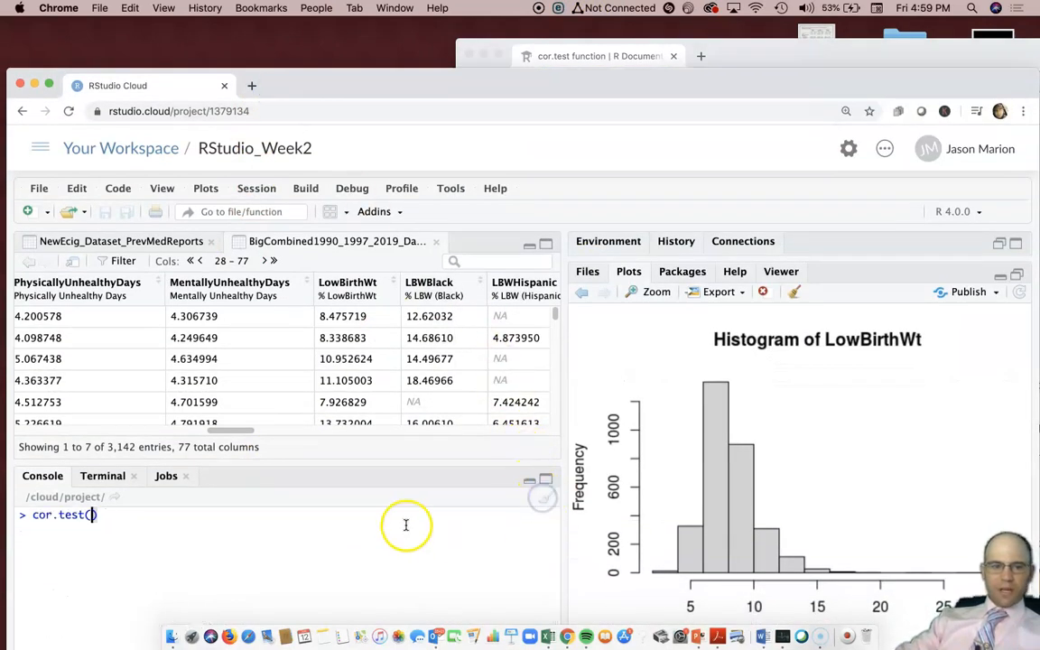
left_click(709, 47)
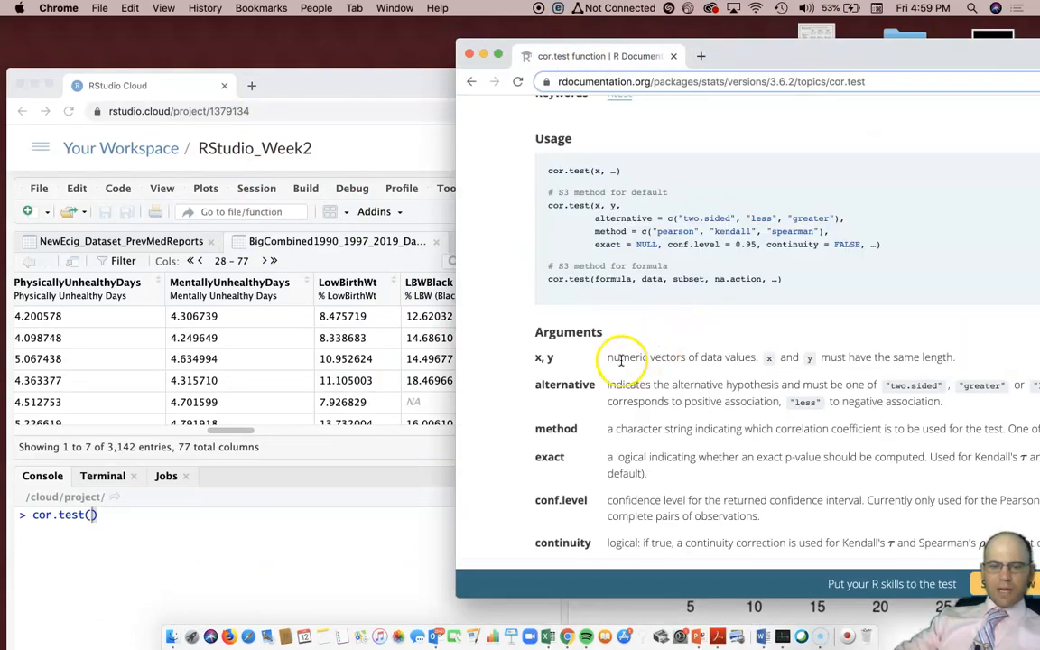
left_click_drag(595, 219, 819, 244)
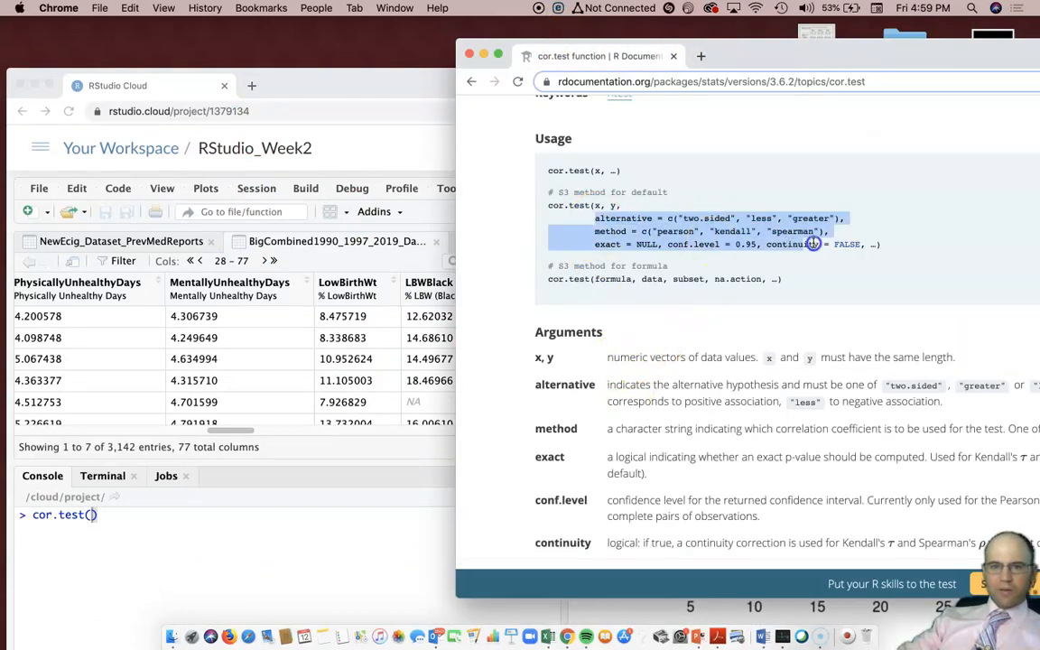
Run cor.test(AverageDailyPM2.5,LowBirthWt) at the console prompt
left_click(113, 515)
key("shift+Home")
type("cor")
key("Tab")
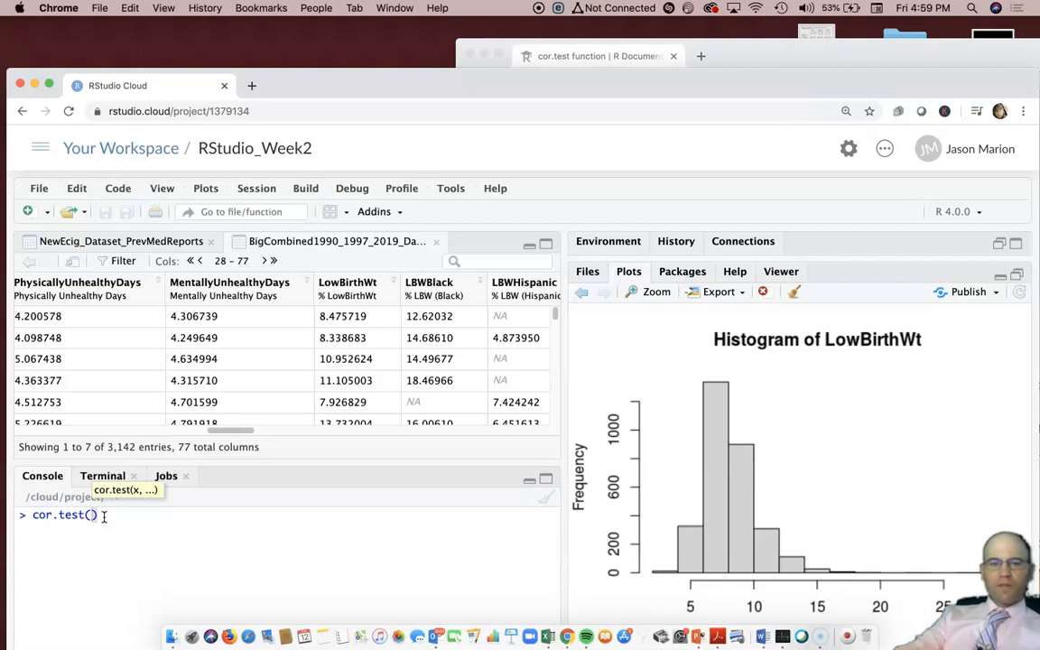
type("p")
key("BackSpace")
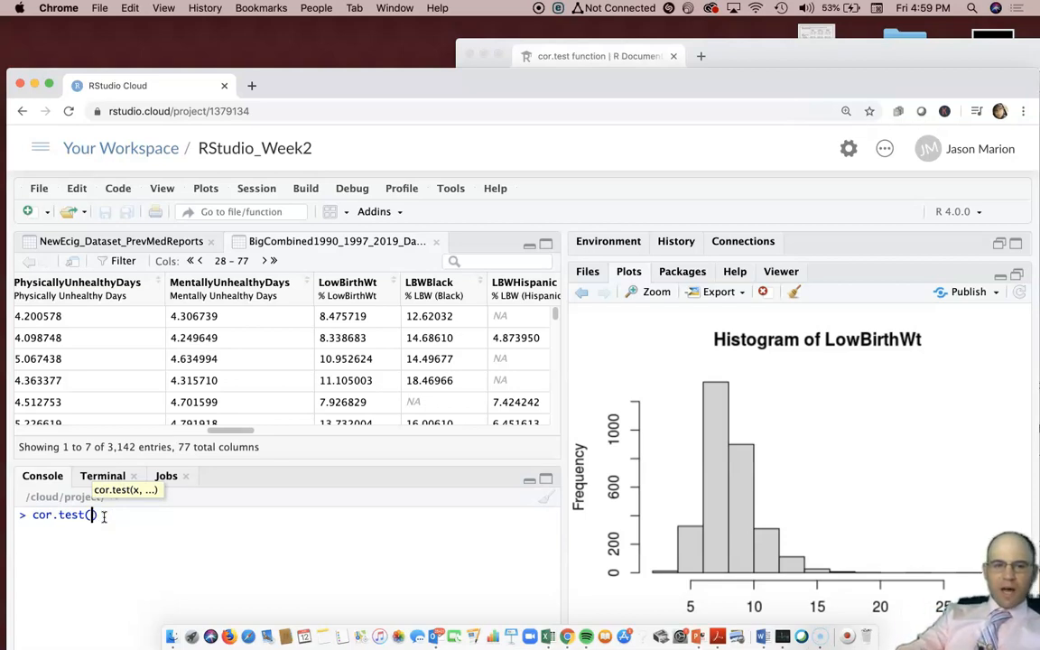
left_click_drag(232, 431, 8, 423)
type("A")
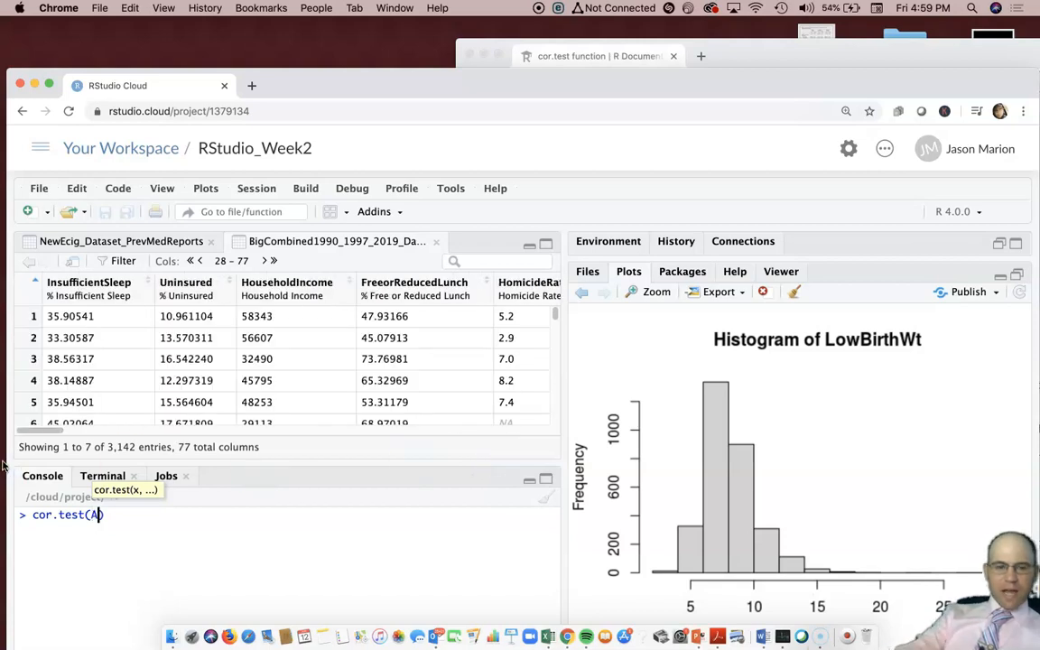
type("ver")
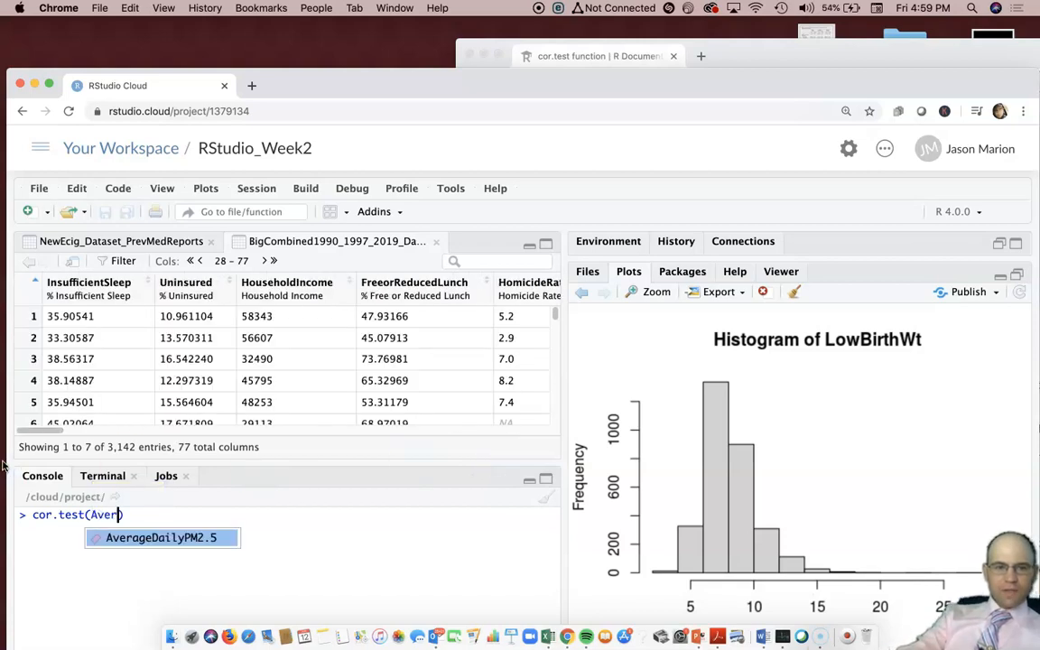
key("Tab")
type(",")
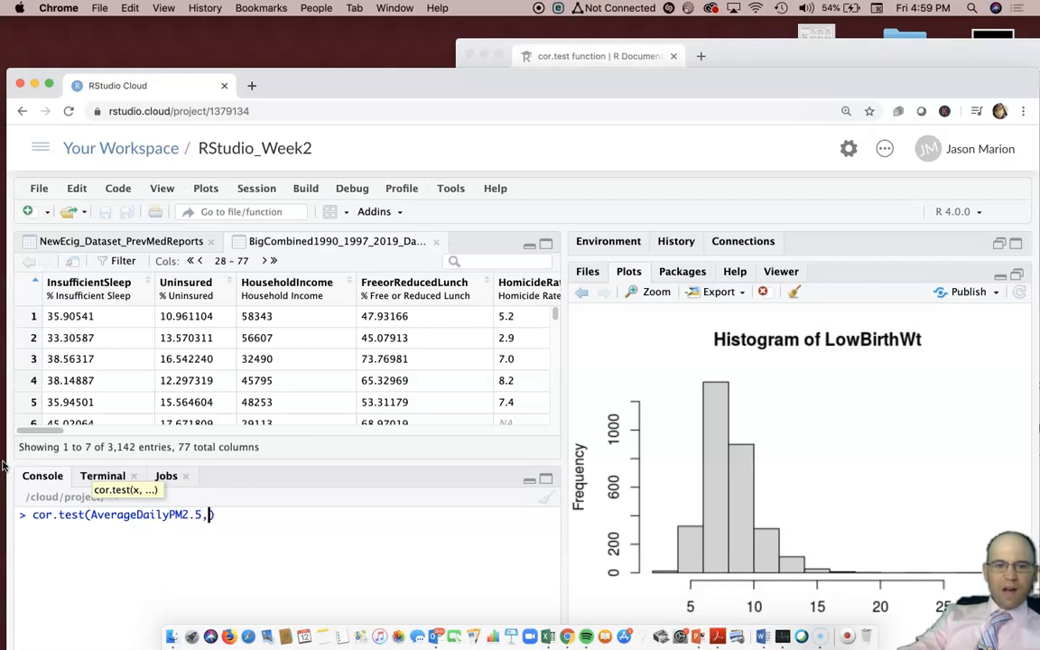
type("Low")
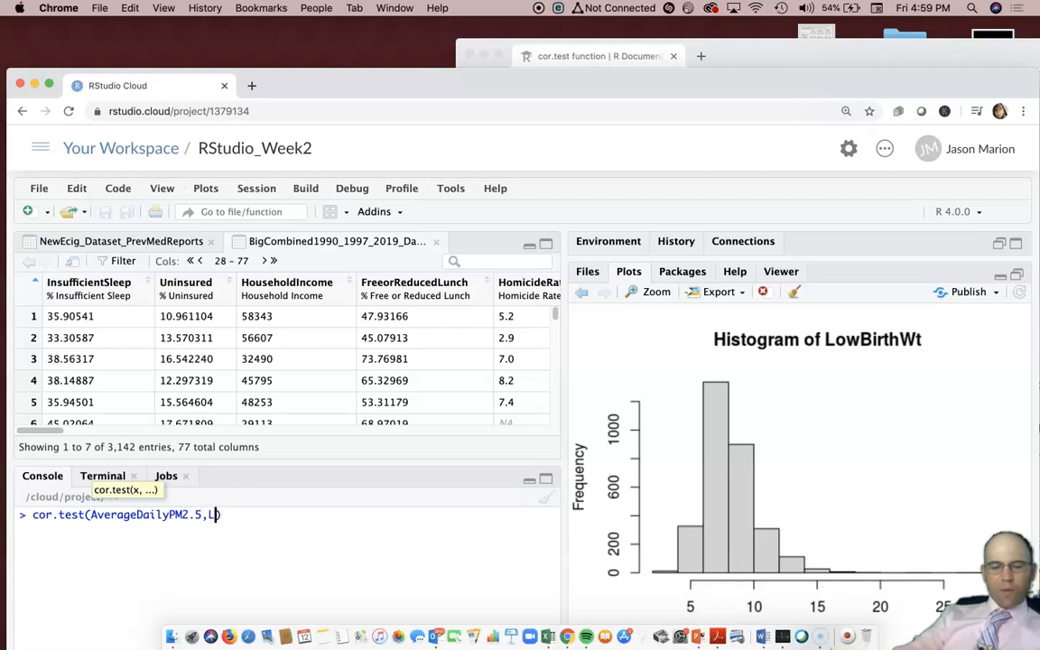
key("Tab")
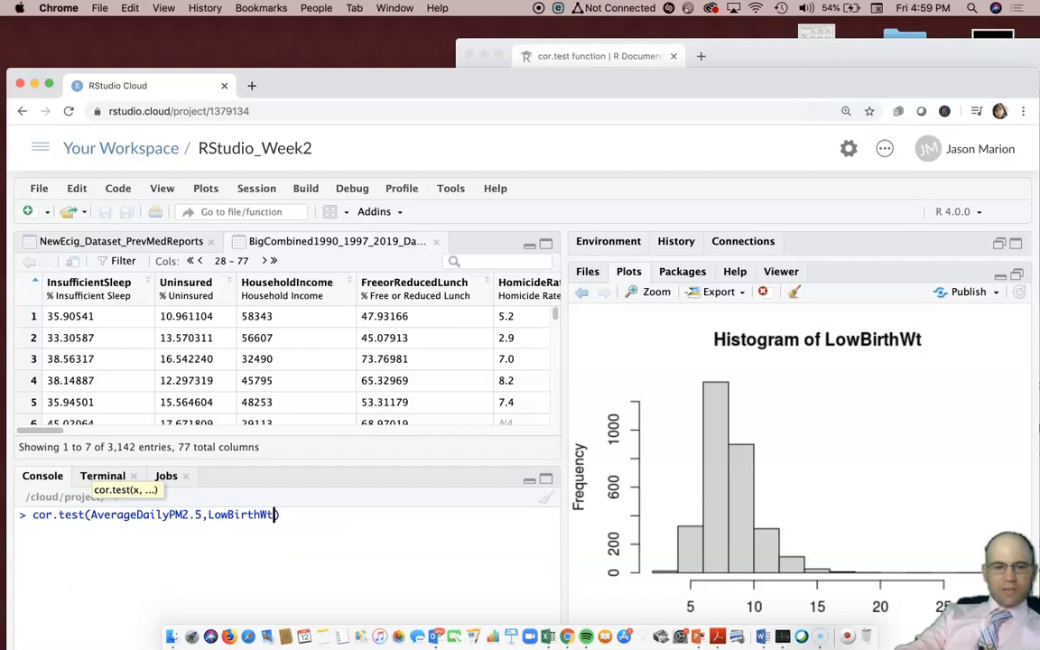
key("Right")
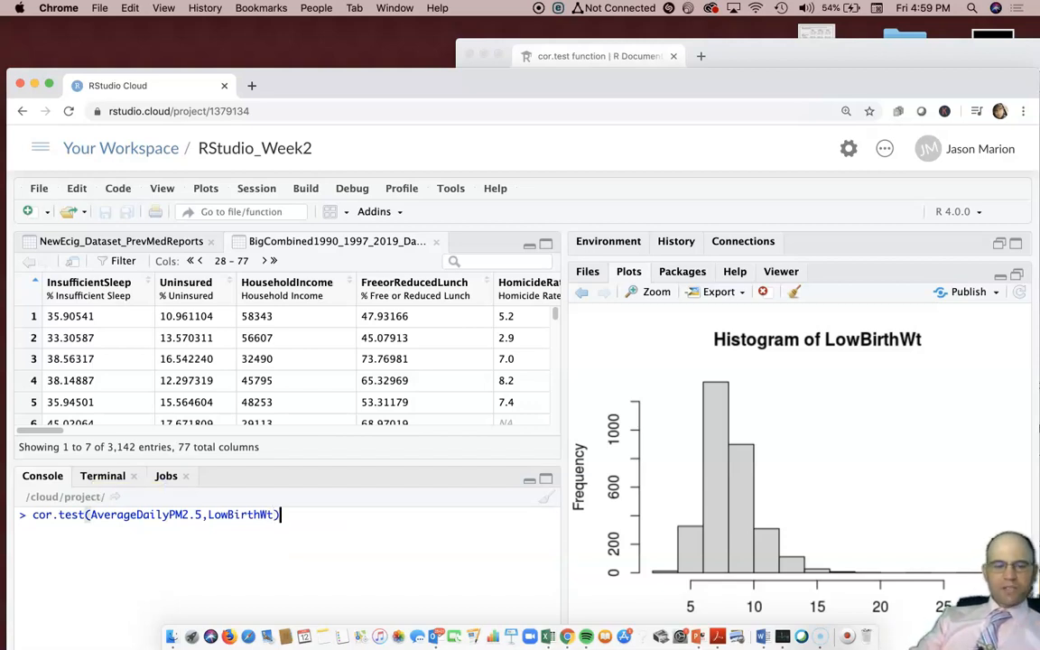
key("Return")
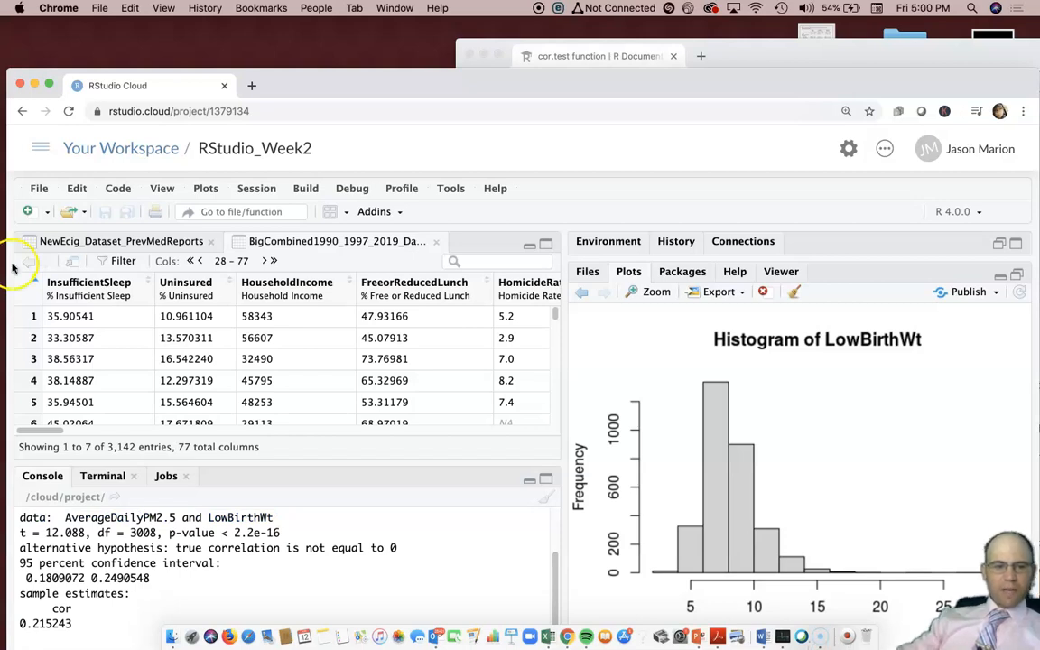
Highlight the p-value < 2.2e-16 in the correlation test output
scroll(253, 562, "up", 1)
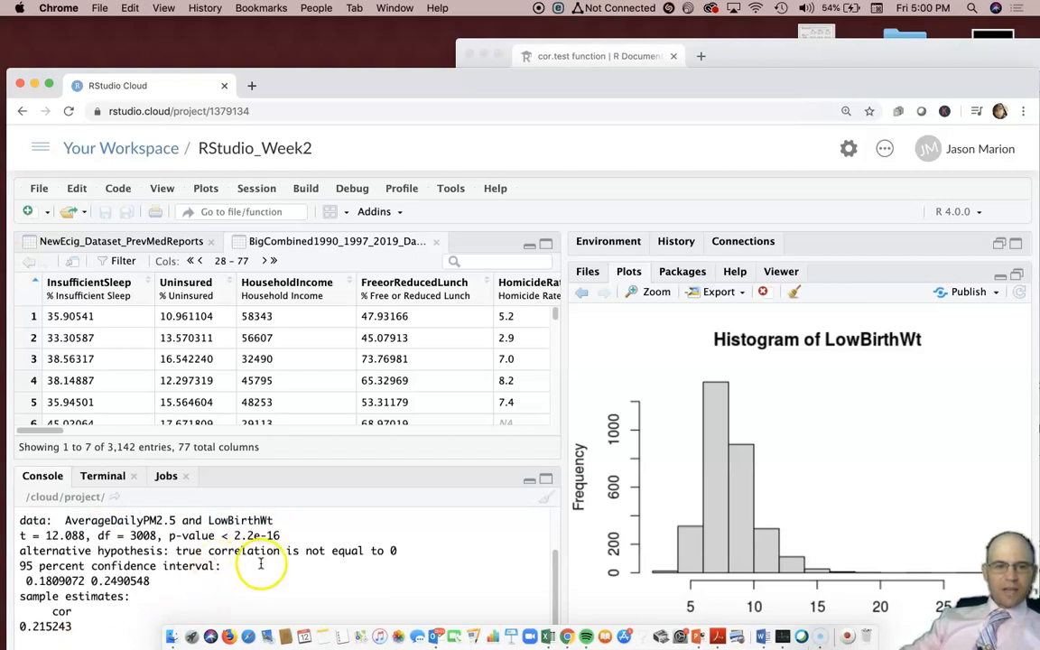
left_click_drag(341, 87, 385, 40)
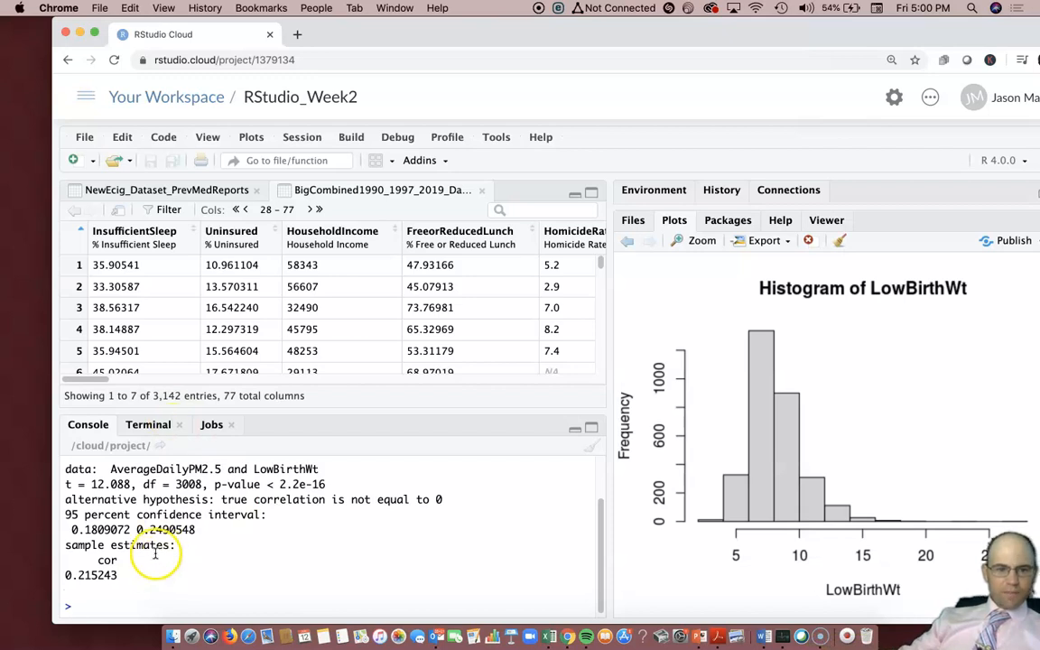
left_click_drag(215, 485, 330, 484)
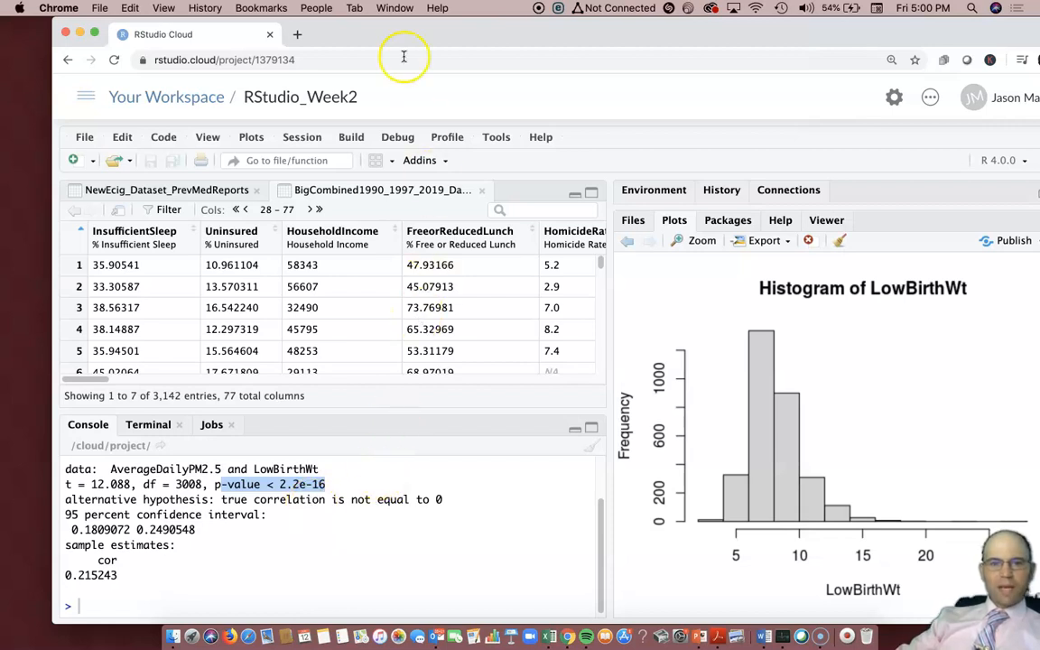
Narrow the RStudio window and place it side by side with the rdocumentation page
mouse_move(400, 53)
left_mouse_down()
mouse_move(394, 104)
mouse_move(397, 49)
left_mouse_up()
left_click_drag(693, 45, 692, 147)
left_click_drag(730, 63, 765, 106)
left_click_drag(373, 144, 267, 11)
left_click_drag(965, 361, 635, 361)
left_click_drag(310, 32, 402, 34)
left_click_drag(745, 90, 826, 70)
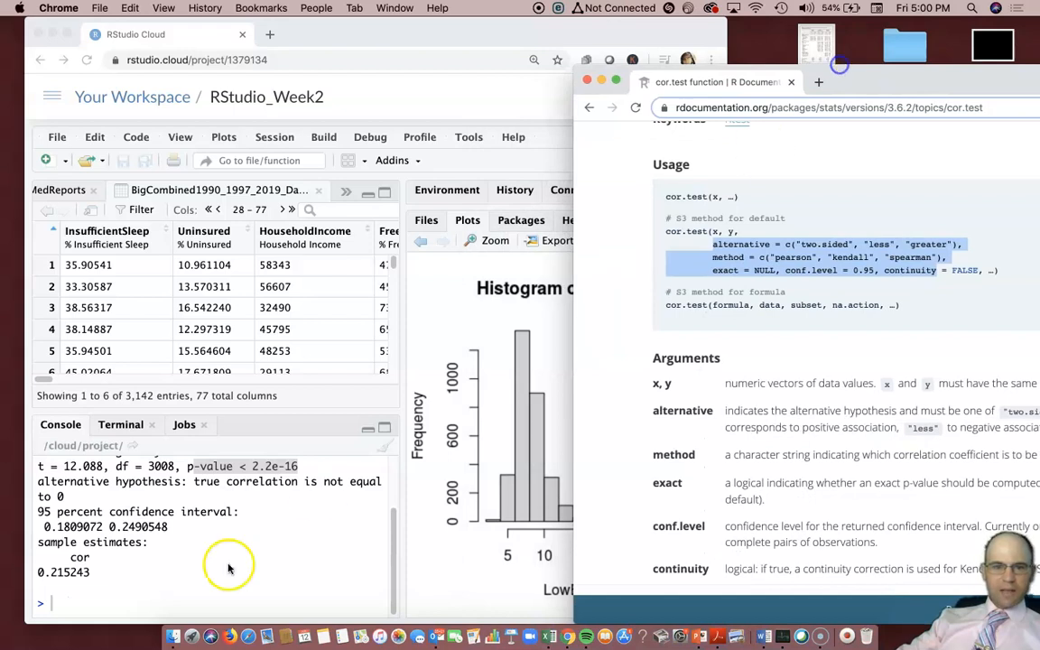
Type cor.test(AverageDailyPM2.5,LowBirthWt, method = c("spearman")) at the prompt without running it
left_click(163, 596)
type("c")
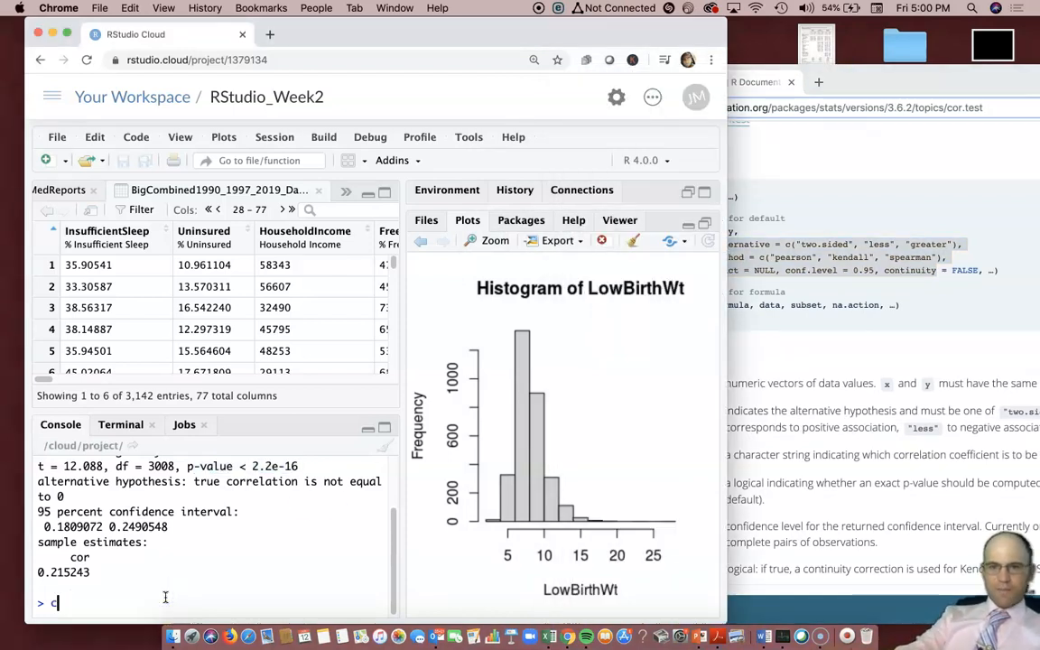
type("or")
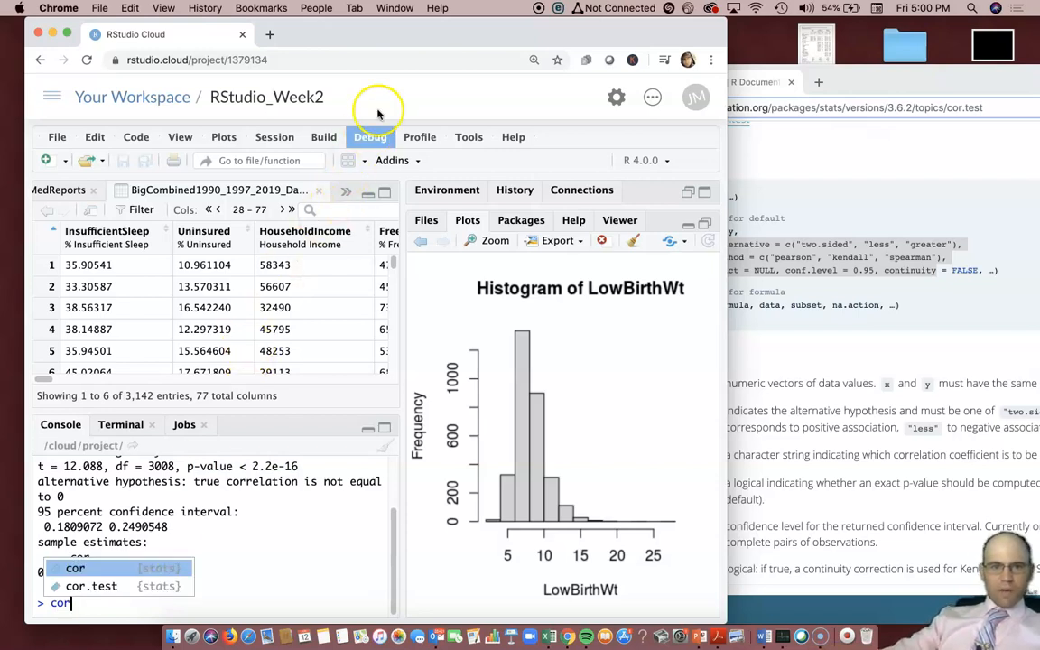
left_click_drag(725, 27, 626, 127)
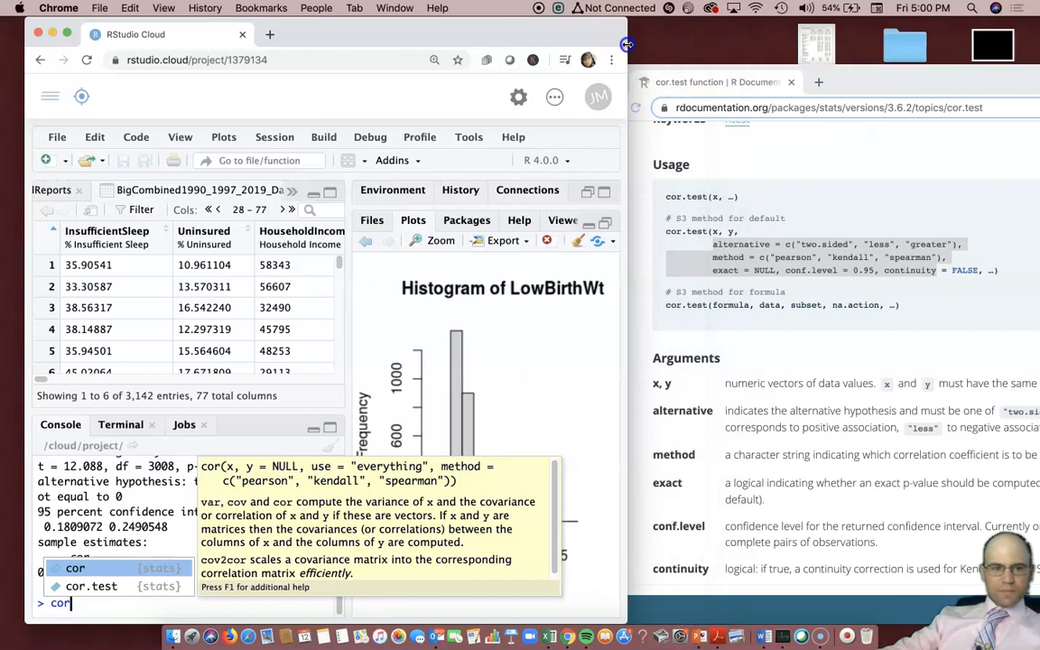
key("Down")
key("Return")
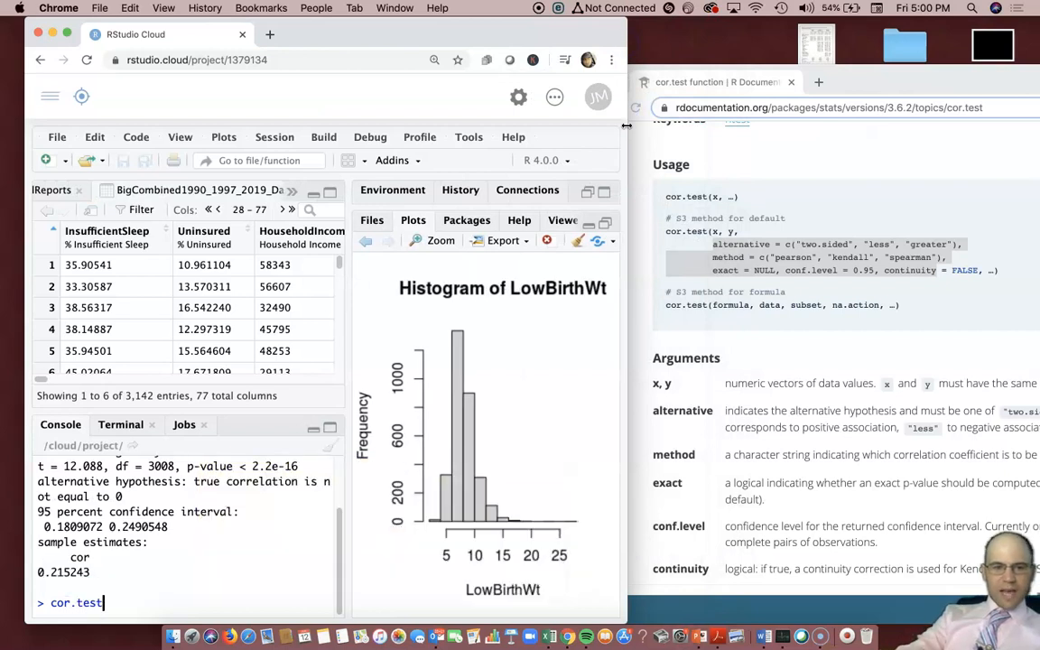
type("(Aver")
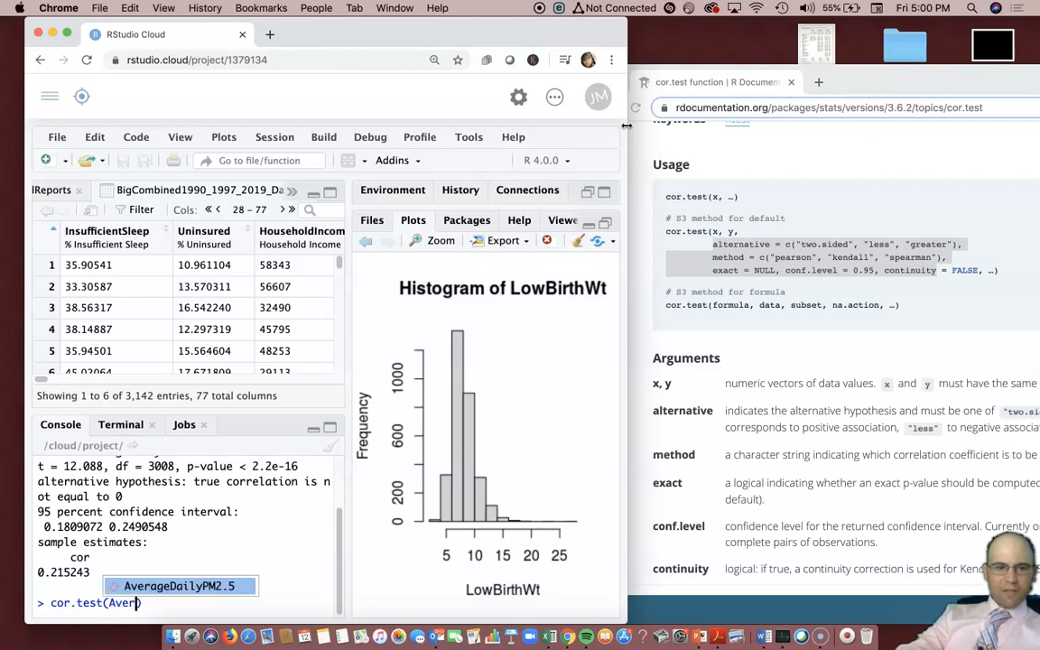
key("Return")
type(",Low")
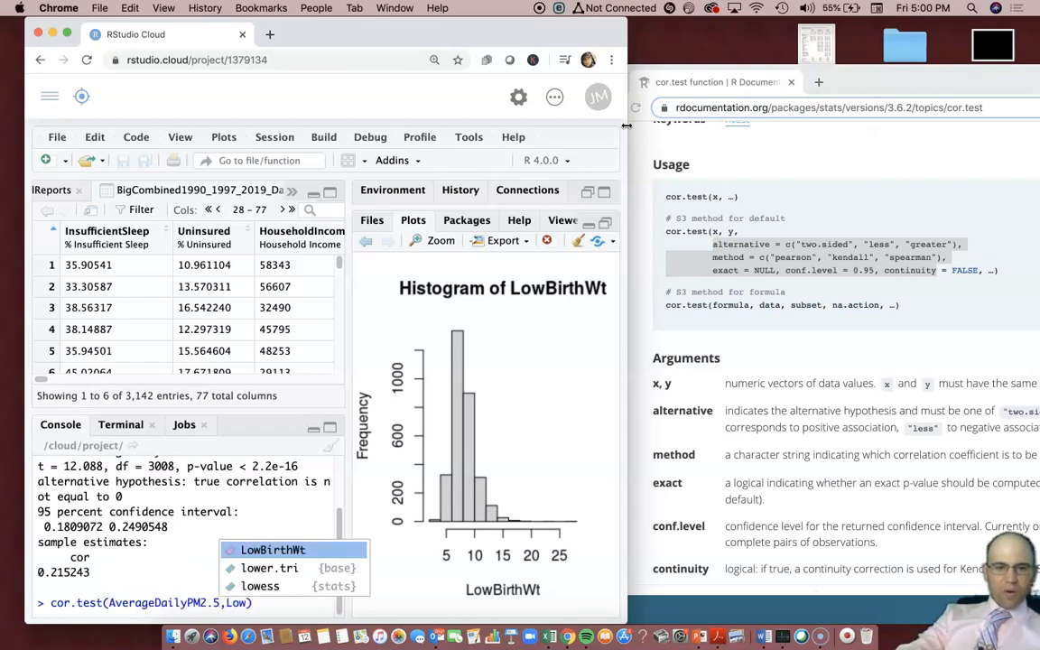
key("Return")
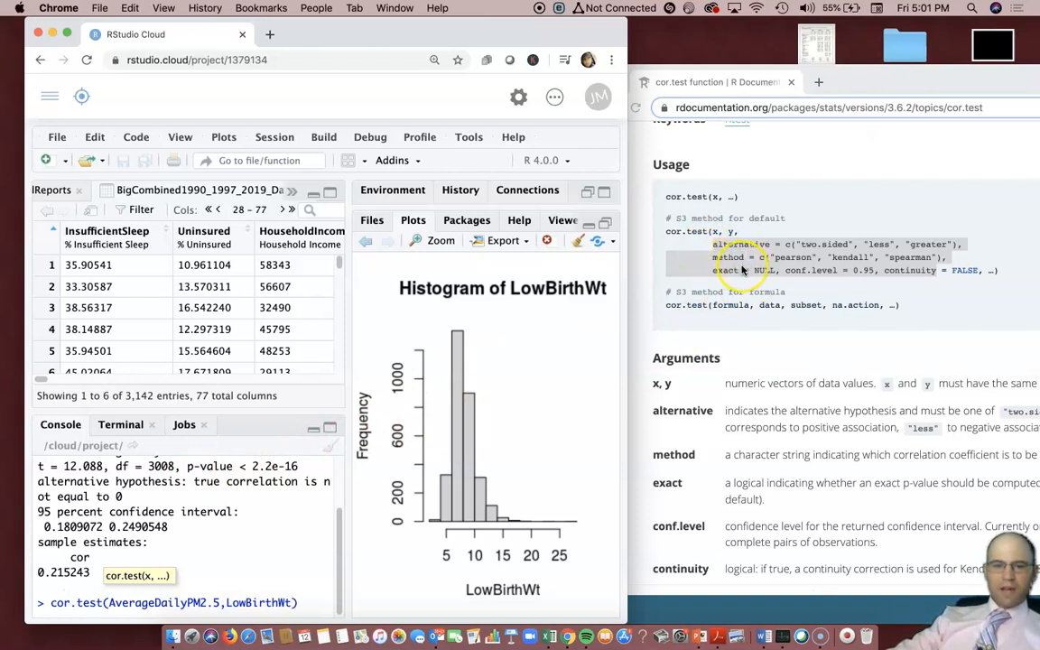
type(", ")
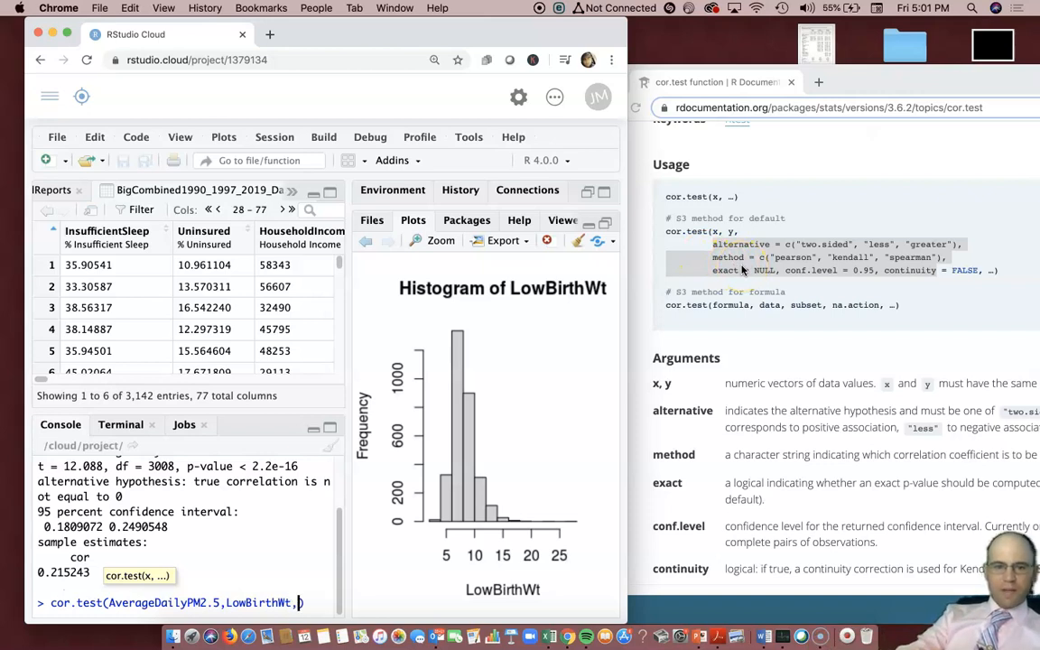
type("method")
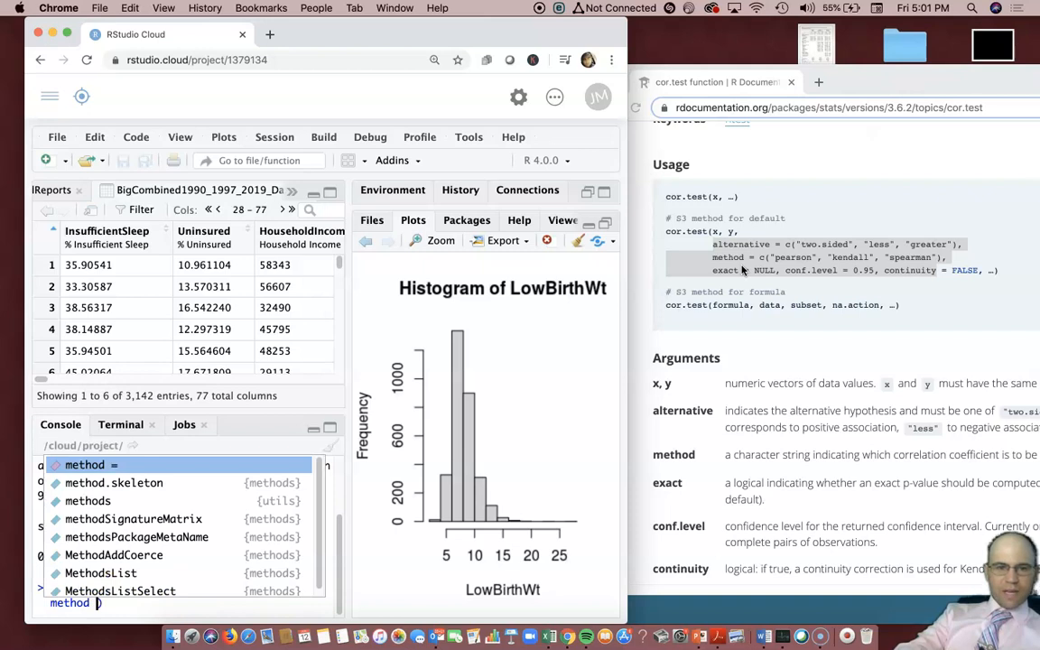
key("Return")
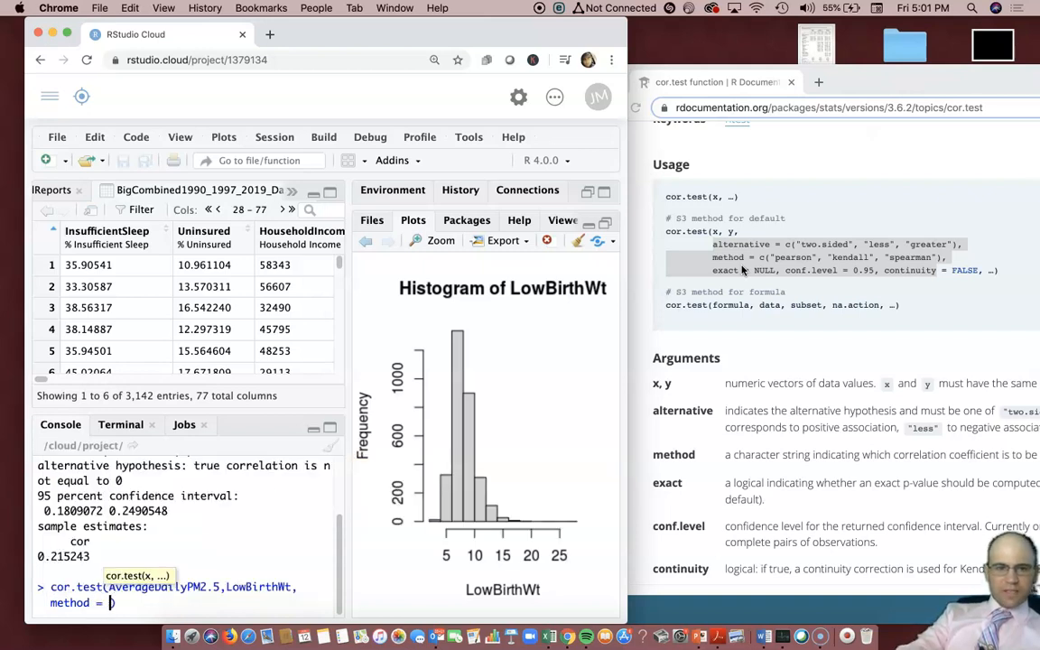
type("c(")
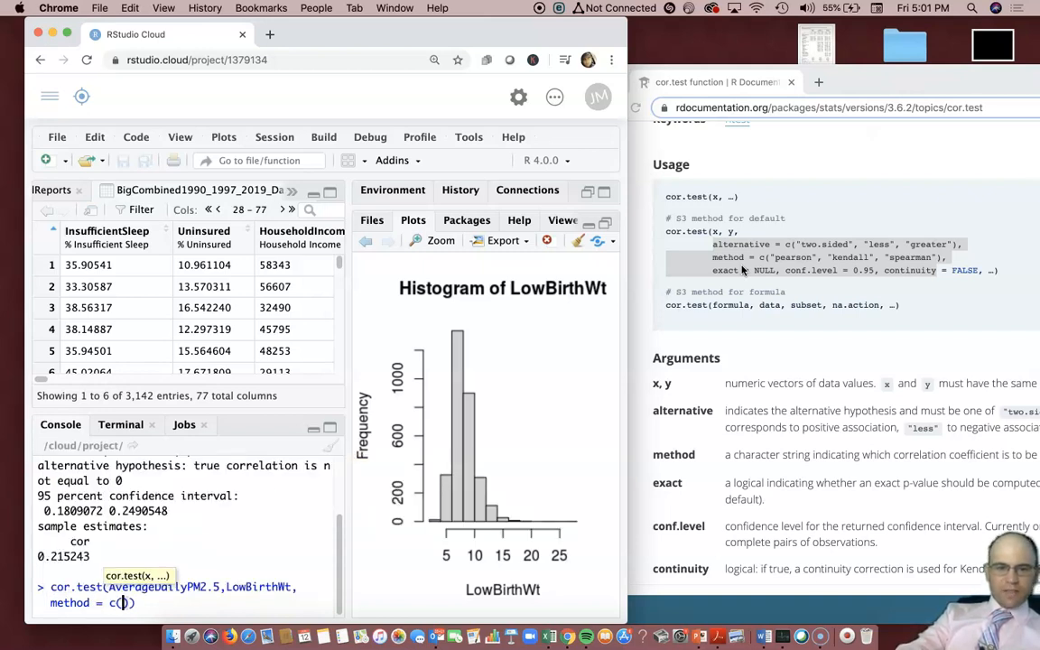
type("\"")
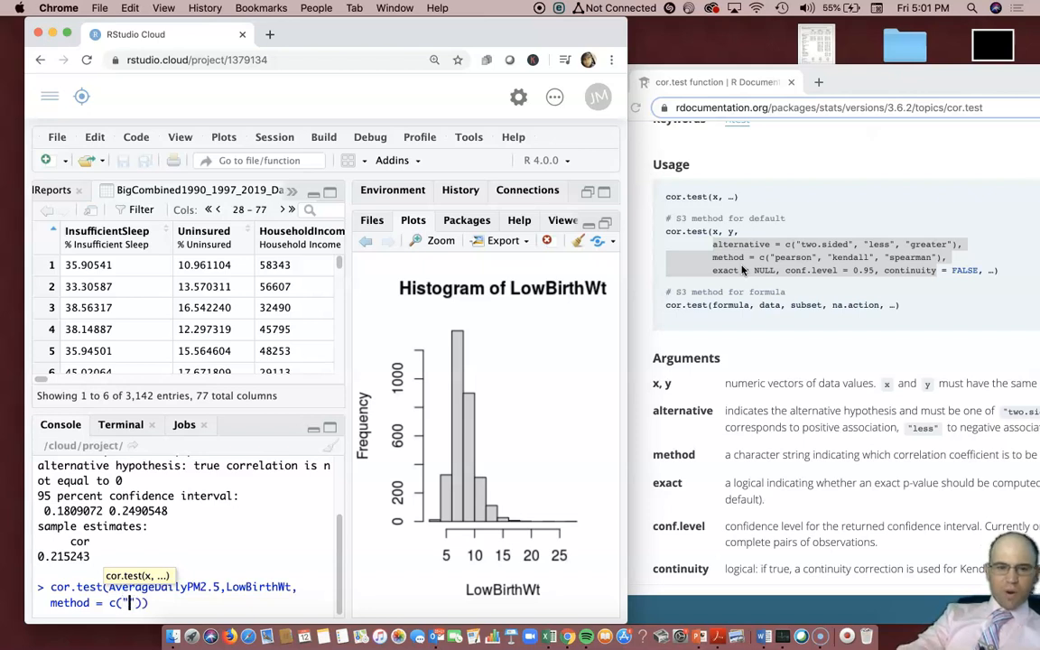
type("spearman")
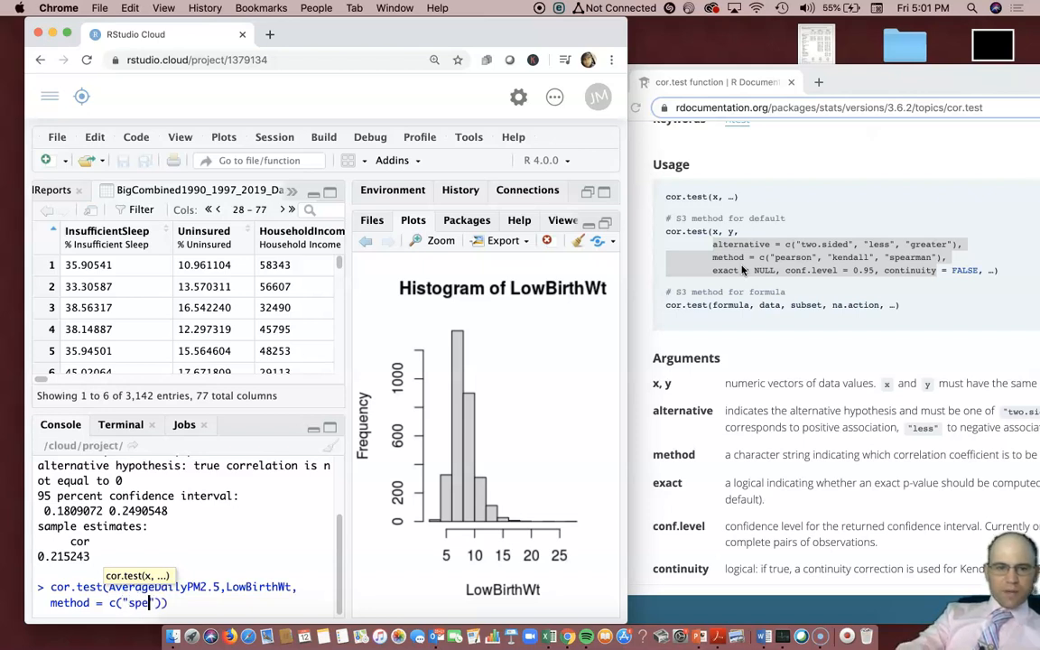
type("\")")
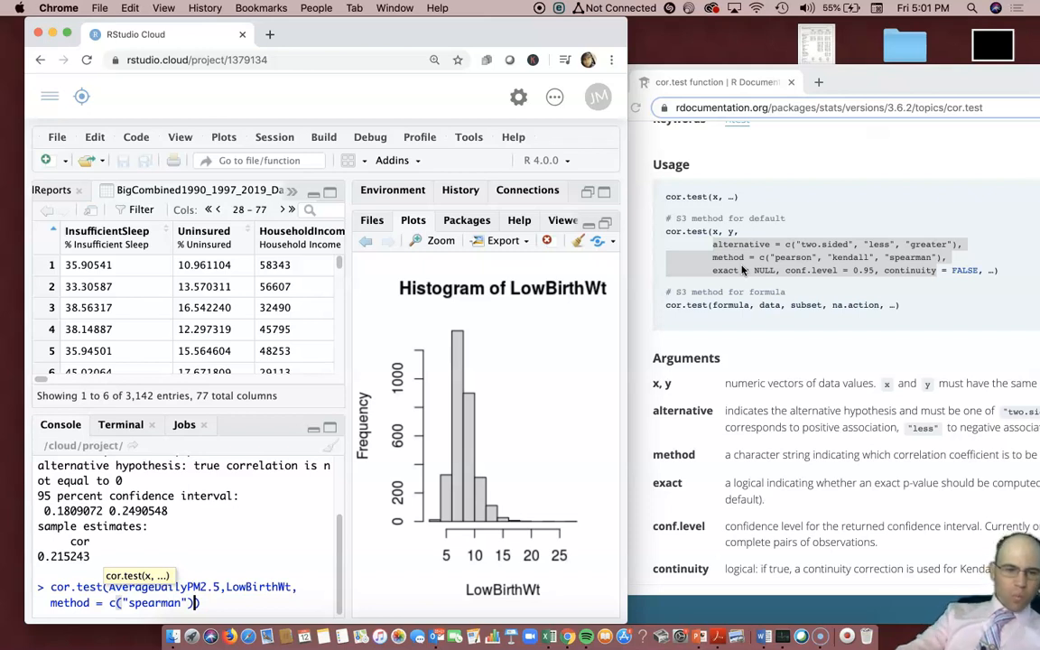
Close the call, run the Spearman test, and widen RStudio to see the output
type(")")
key("Return")
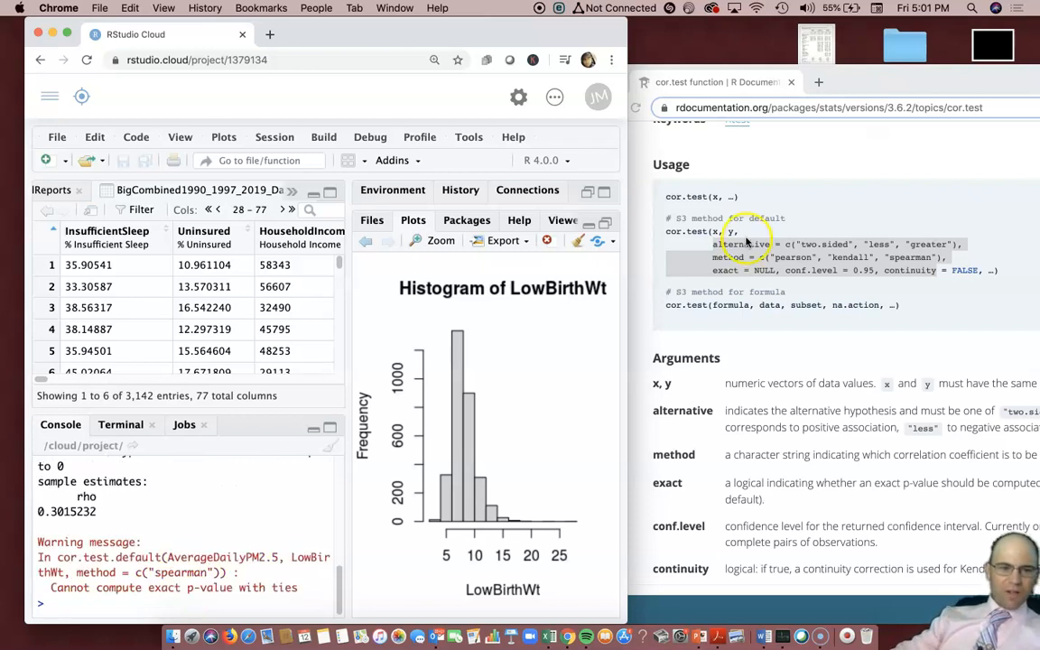
left_click_drag(626, 623, 975, 594)
scroll(162, 529, "up", 3)
Highlight the p-value < 2.2e-16 and rho 0.3015232 in the Spearman results
left_click_drag(141, 491, 228, 494)
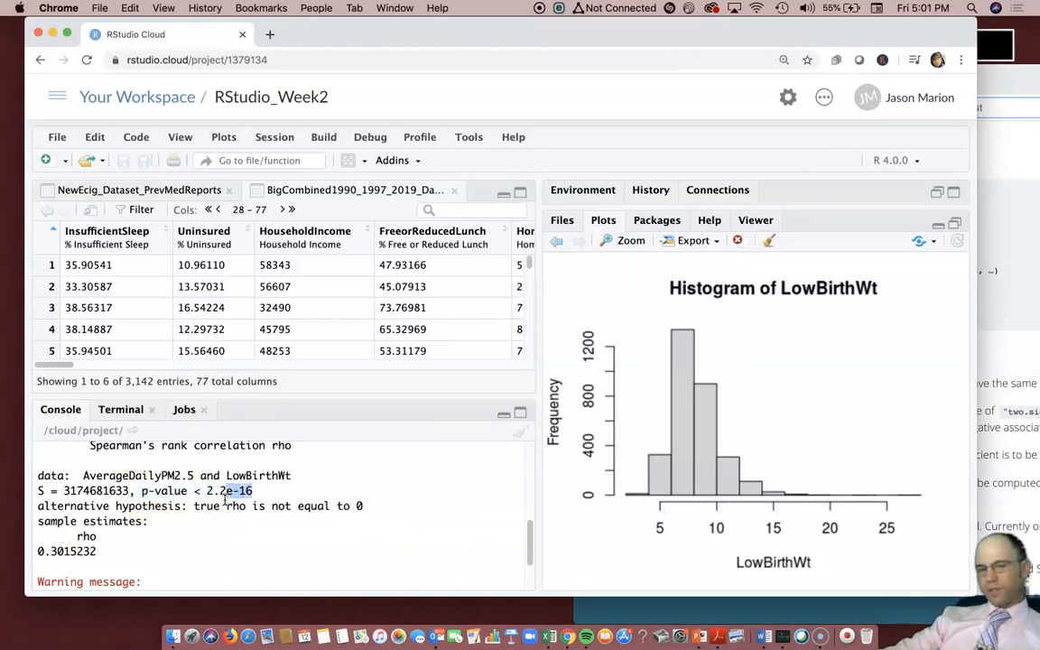
left_click_drag(102, 544, 56, 557)
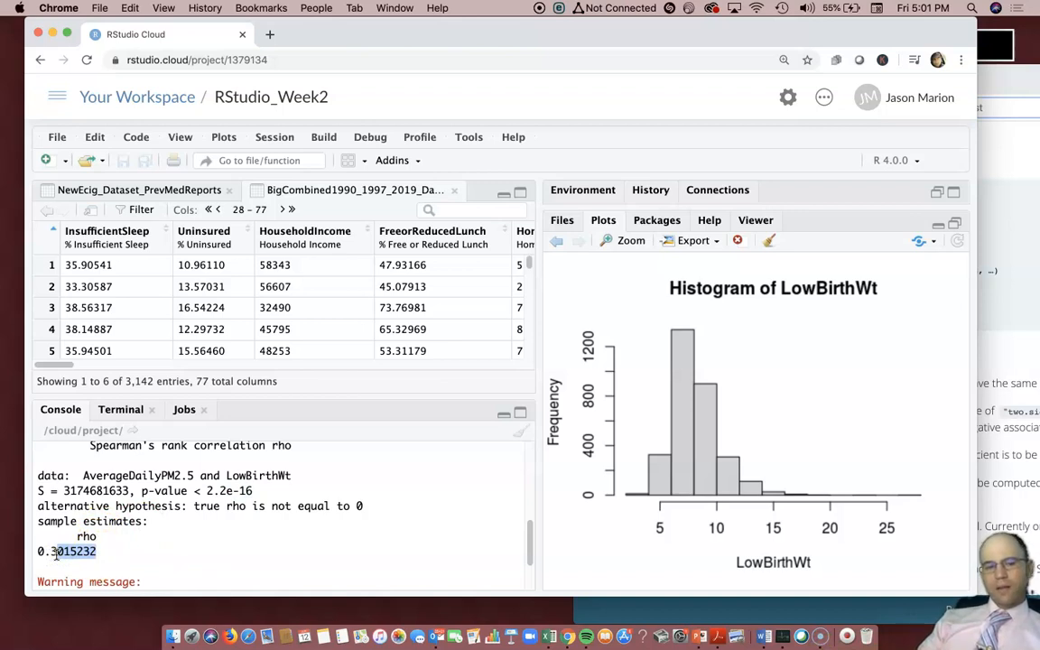
left_click_drag(75, 536, 50, 554)
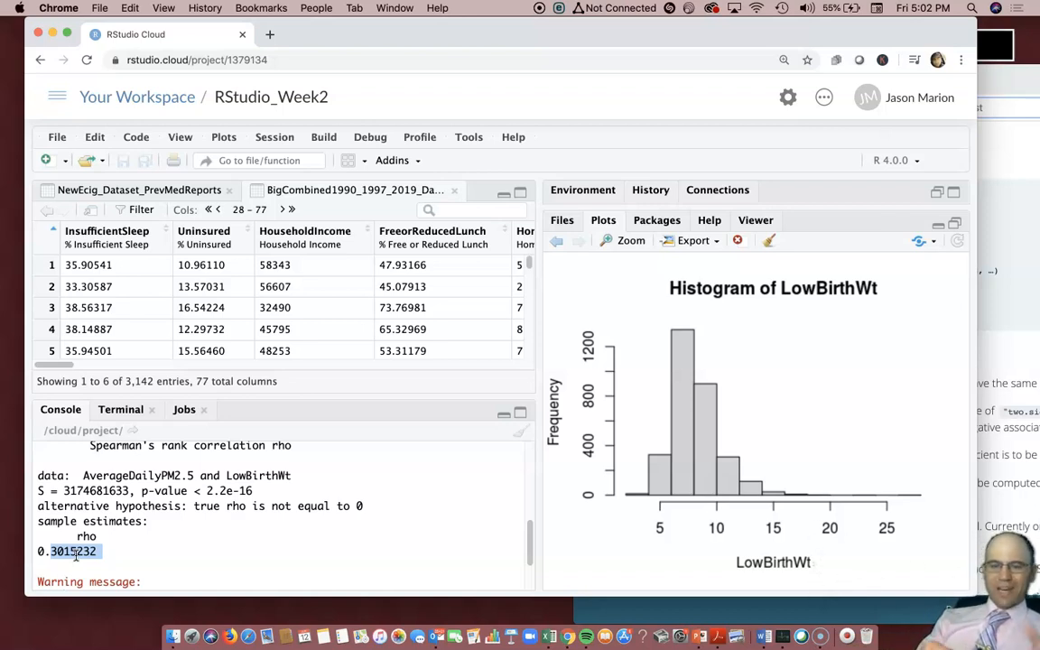
left_click(143, 491)
left_click_drag(142, 491, 276, 491)
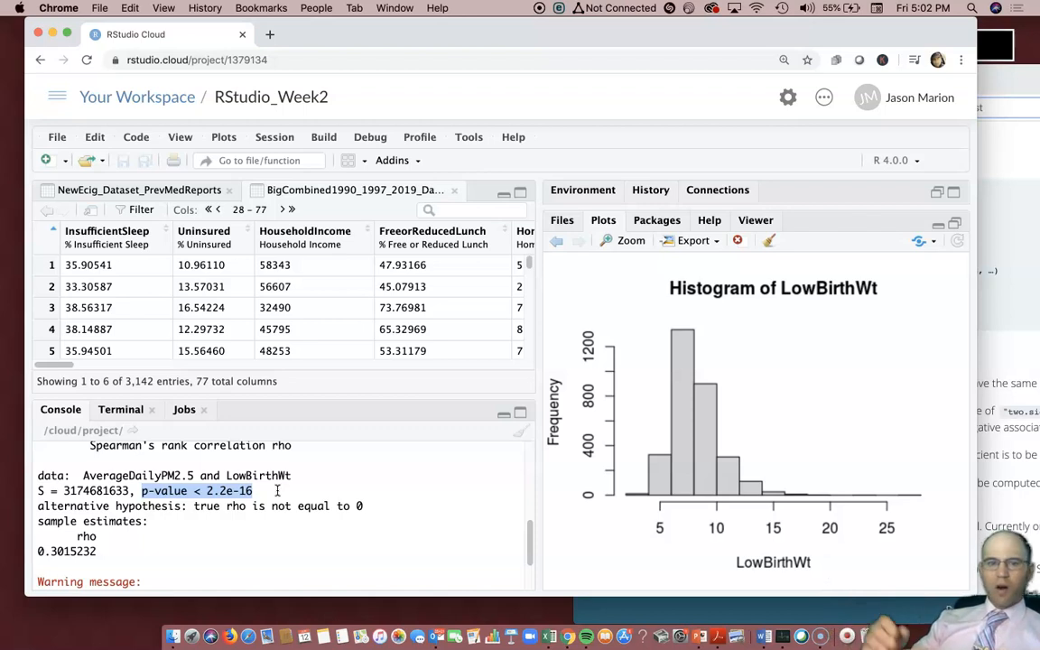
left_click(263, 492)
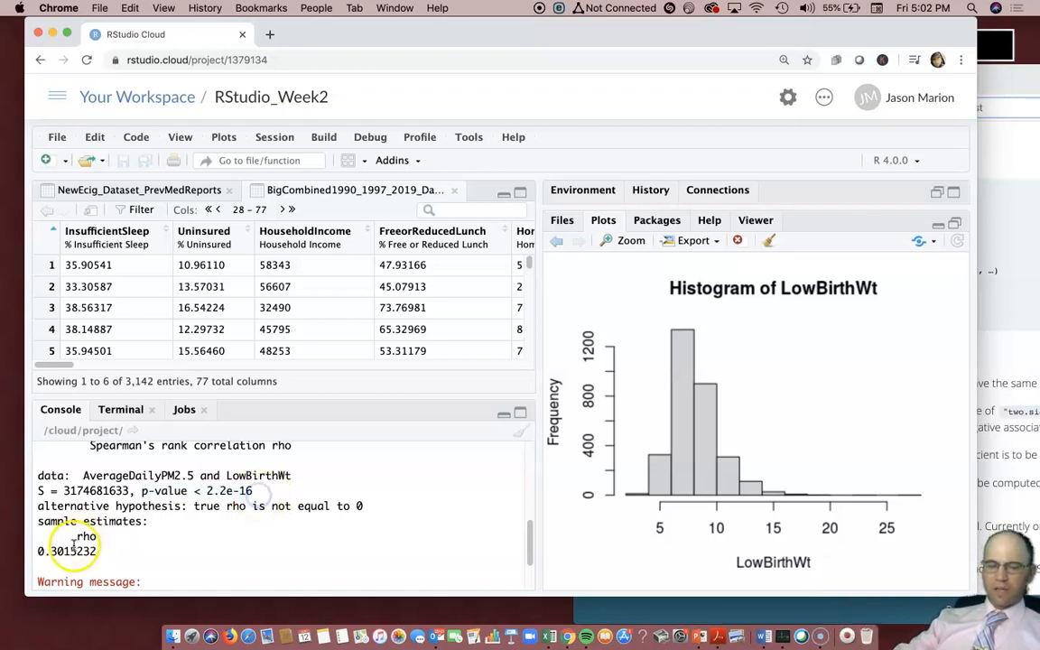
left_click(101, 551)
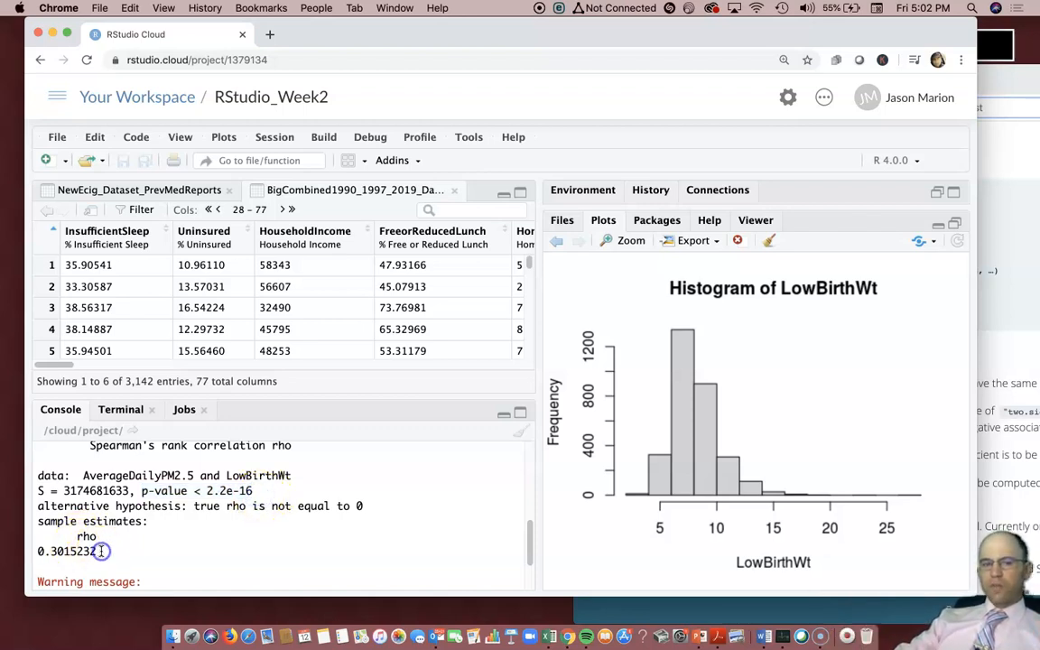
left_click_drag(101, 552, 78, 552)
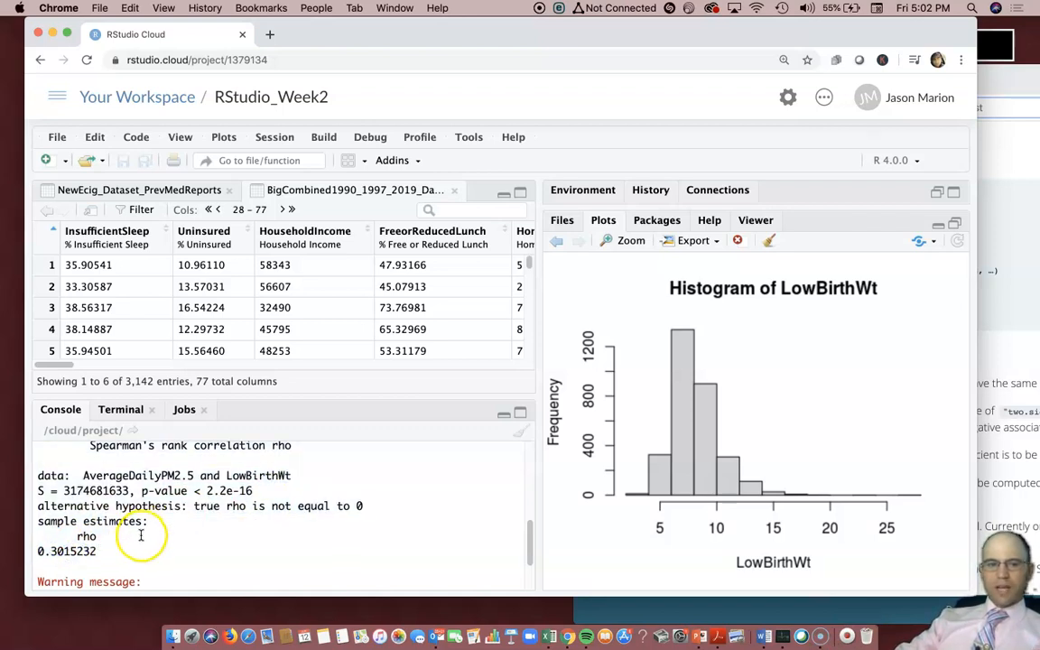
left_click_drag(142, 491, 257, 491)
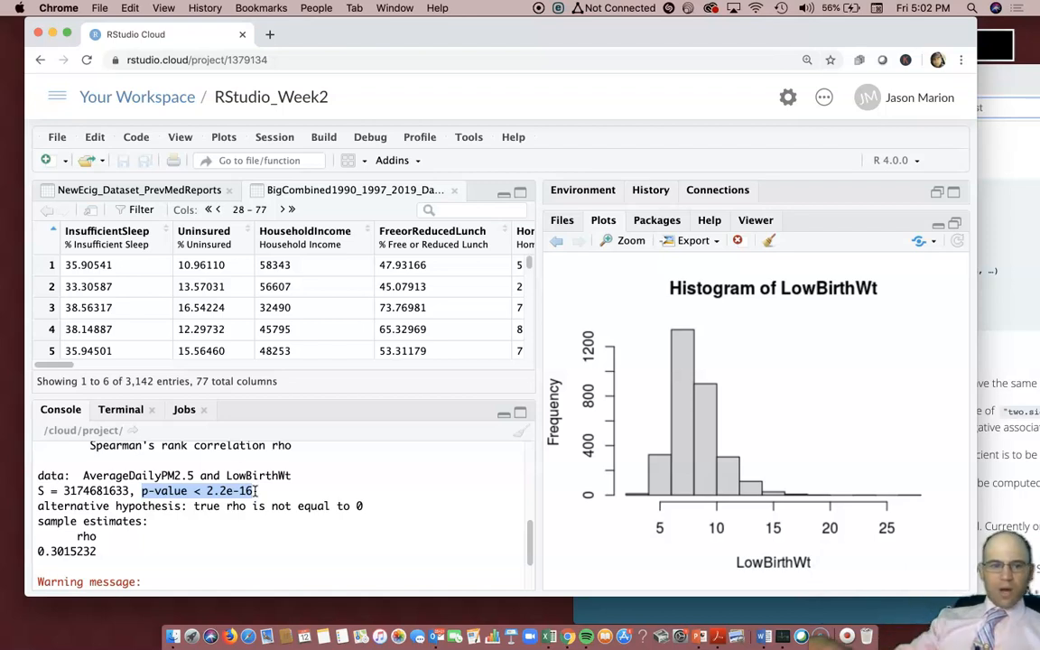
left_click_drag(91, 549, 57, 551)
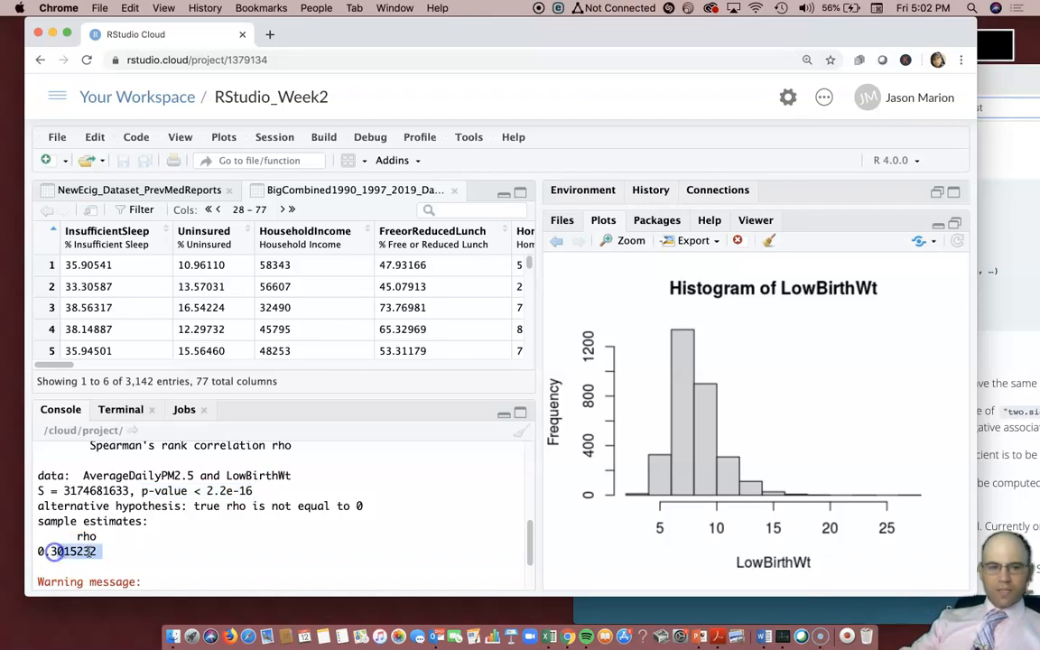
Recall the previous cor.test command at the console prompt
scroll(258, 483, "down", 2)
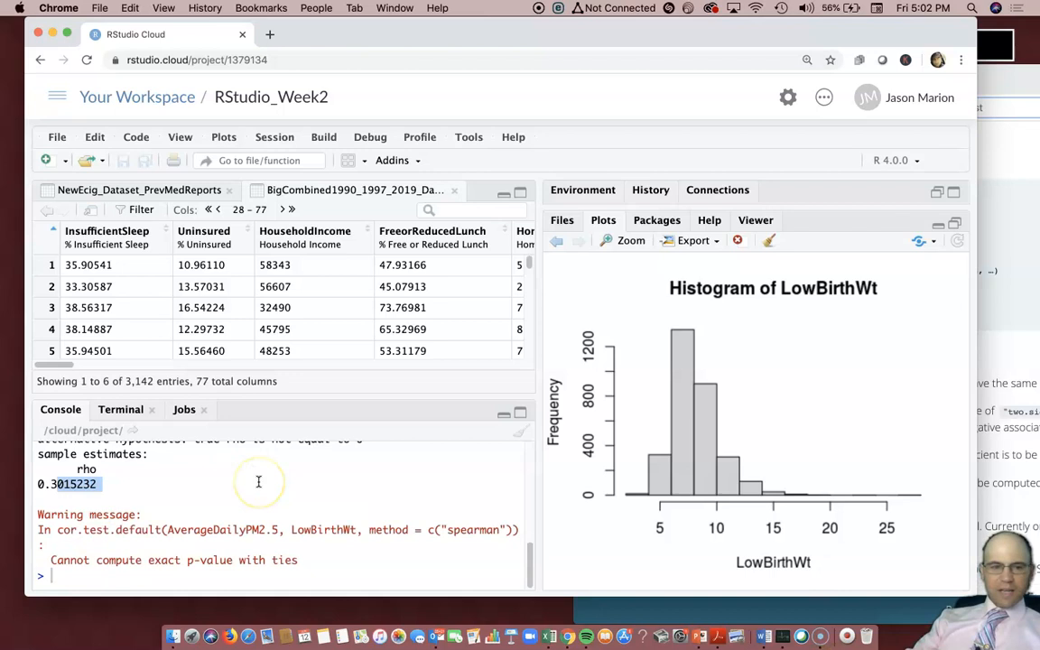
left_click(258, 482)
key("Up")
key("Down")
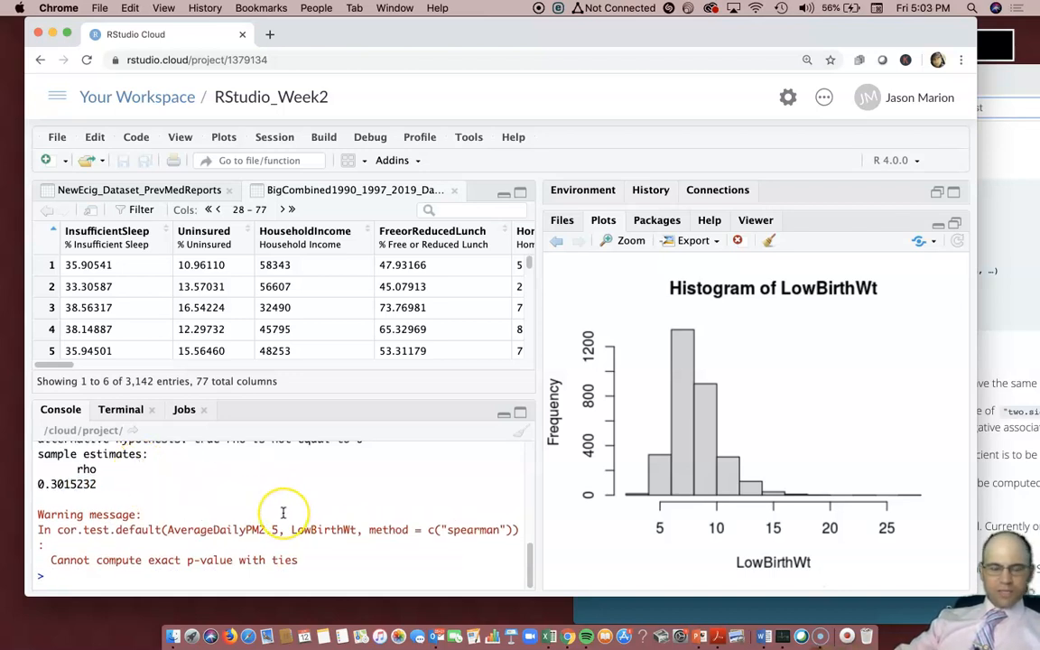
key("Up")
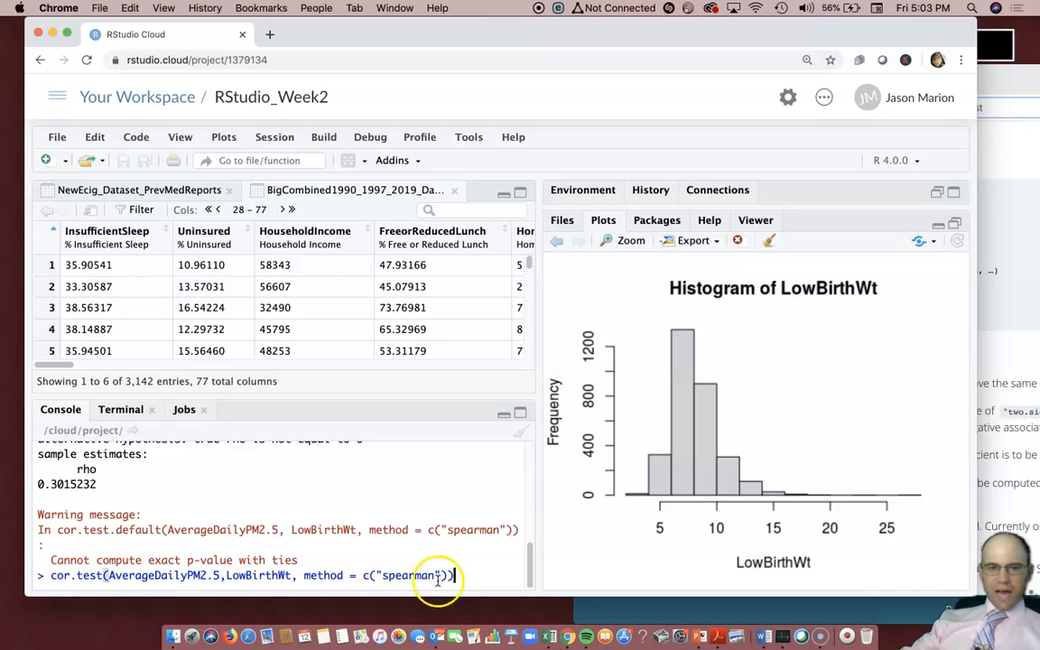
Swap the variables to LifeExpect1990 and LifeExpect2017 and run the Spearman test
left_click_drag(291, 575, 108, 575)
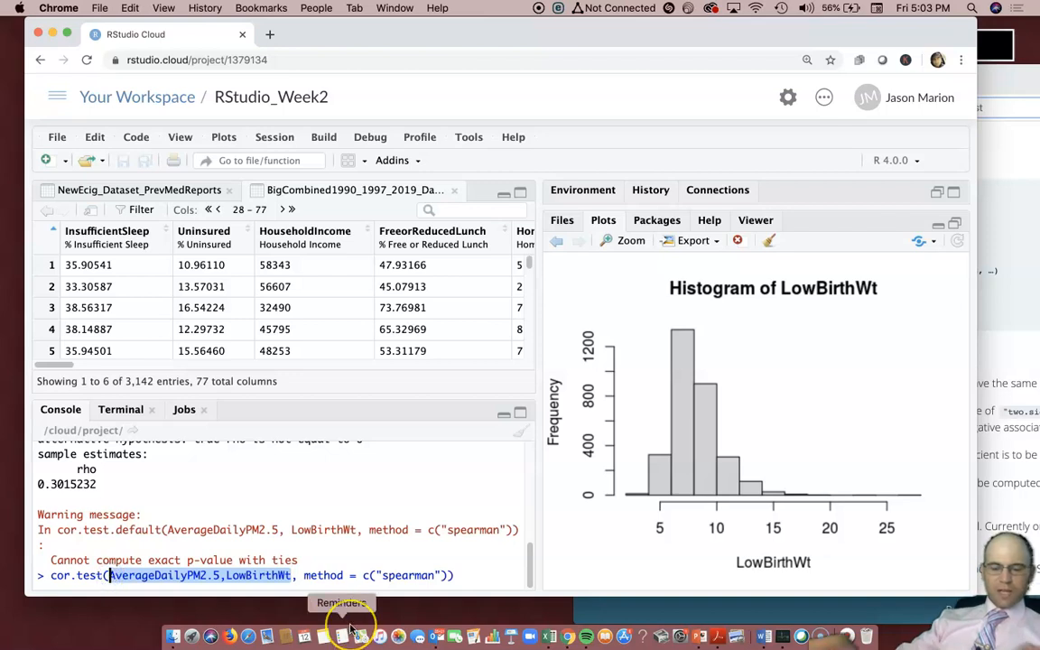
key("BackSpace")
type("LifeExpect1990")
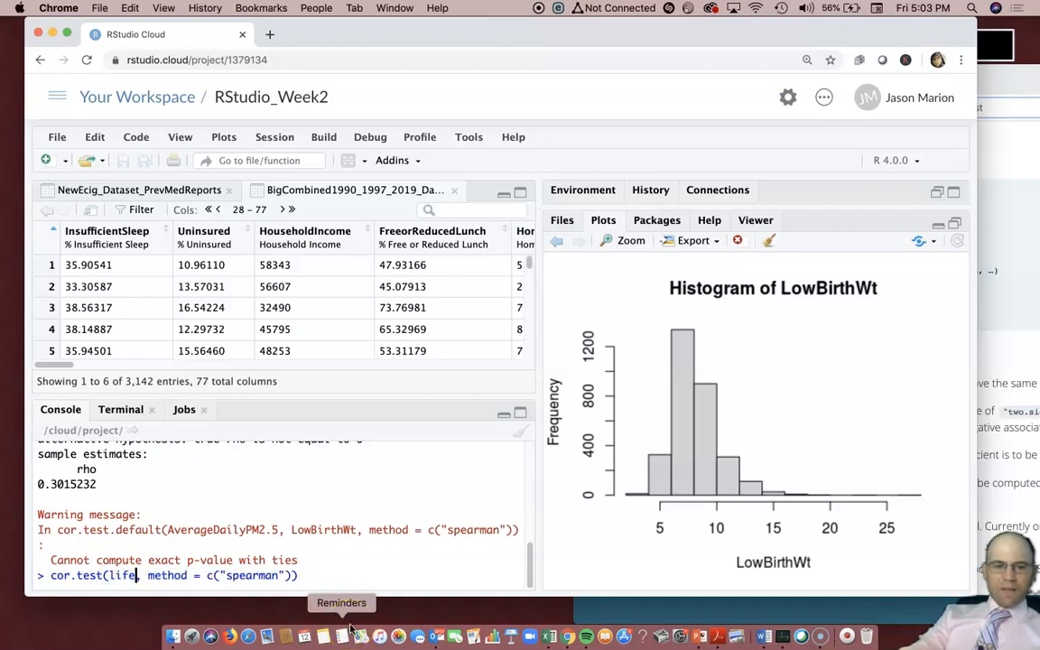
type(", life")
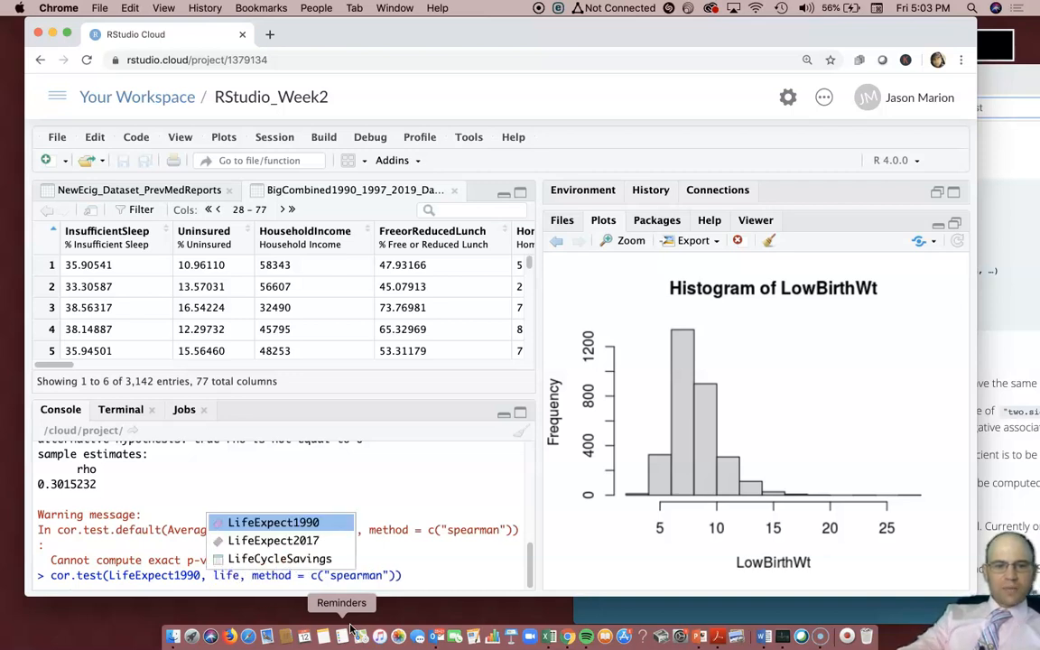
key("Down")
key("Return")
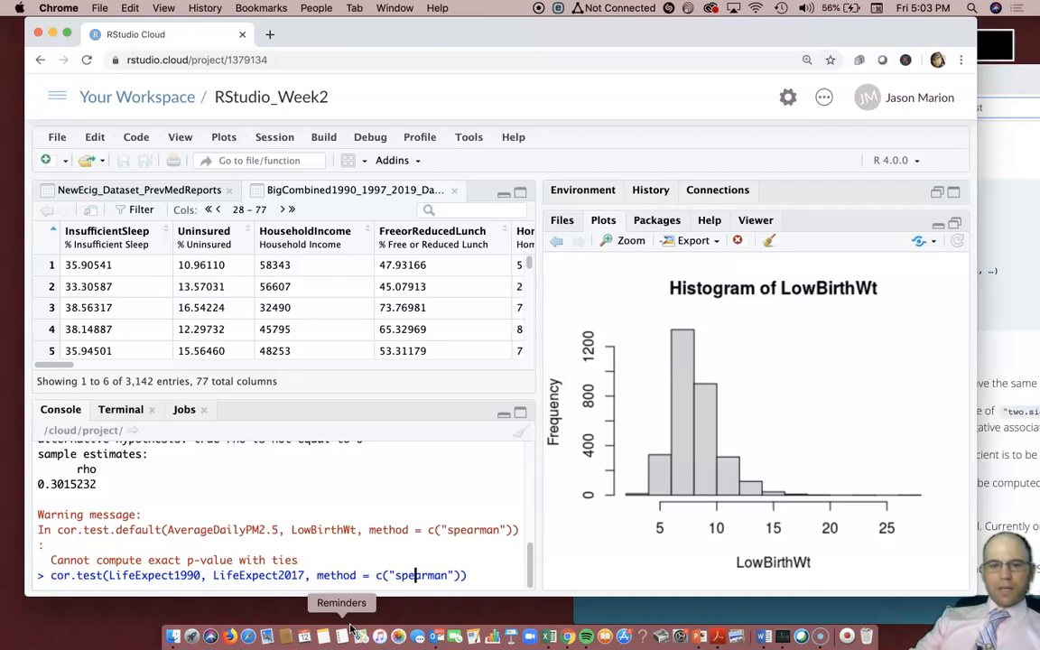
key("Return")
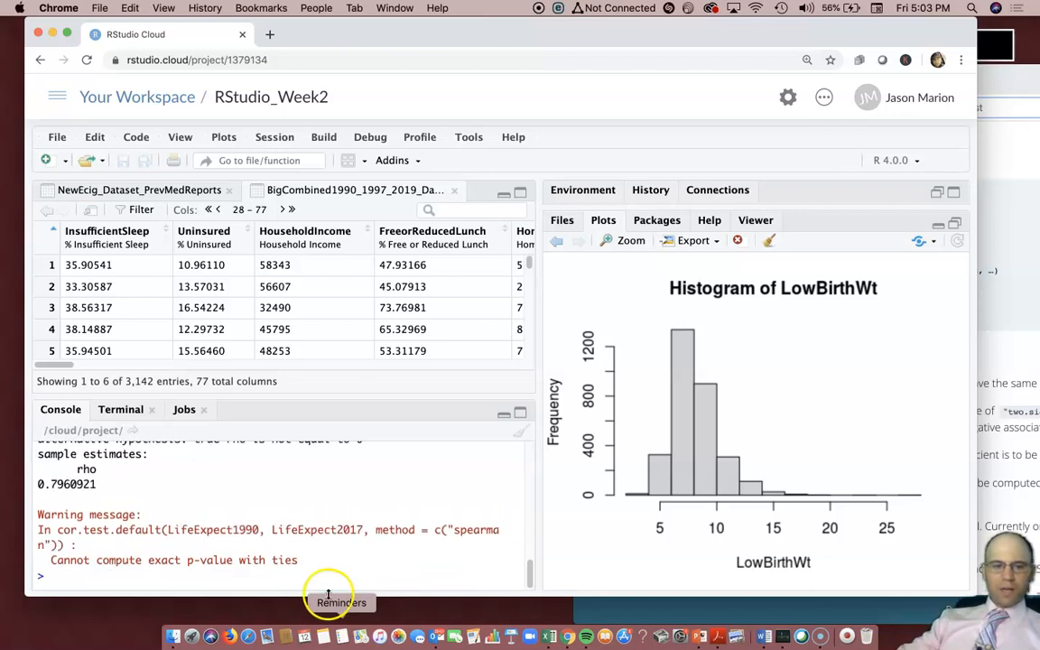
Highlight the rho 0.7960921 estimate in the results
scroll(76, 494, "up", 2)
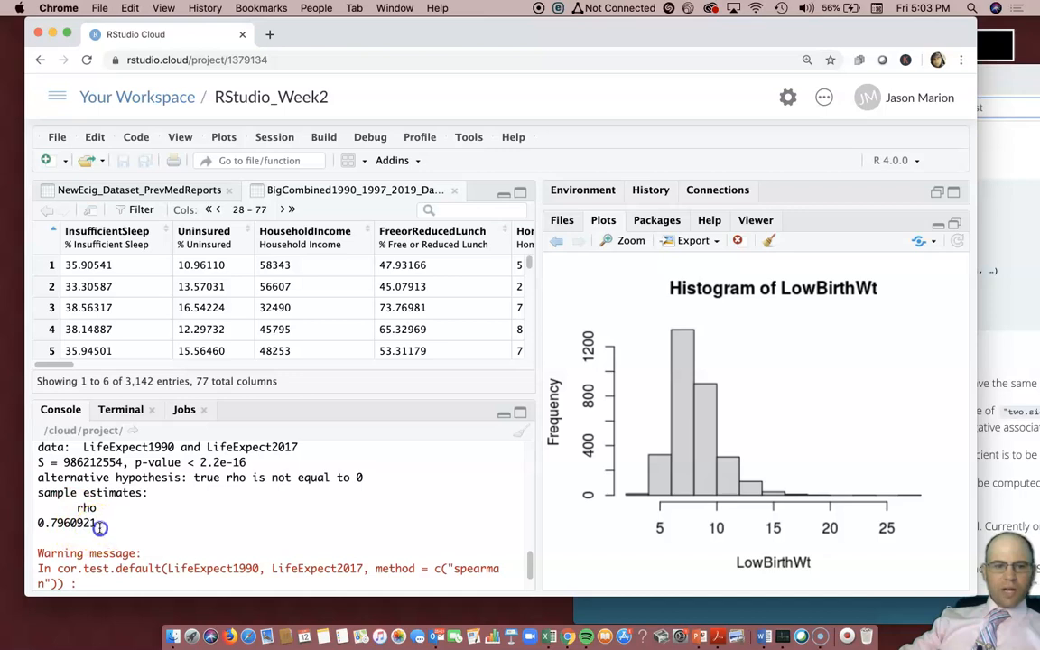
left_click_drag(95, 523, 38, 522)
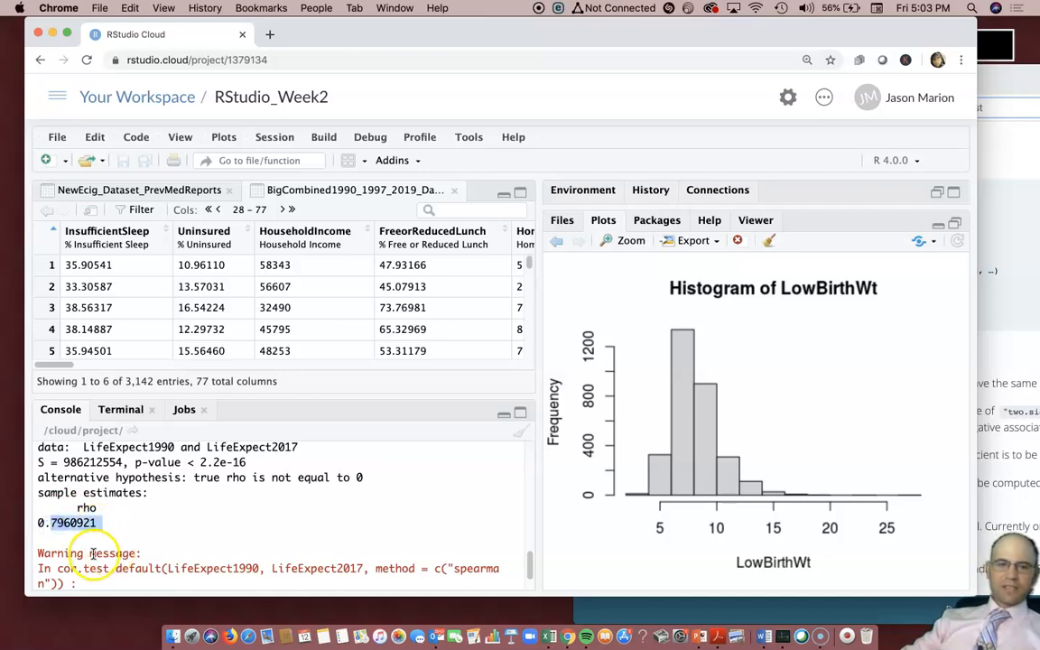
left_click_drag(97, 508, 77, 508)
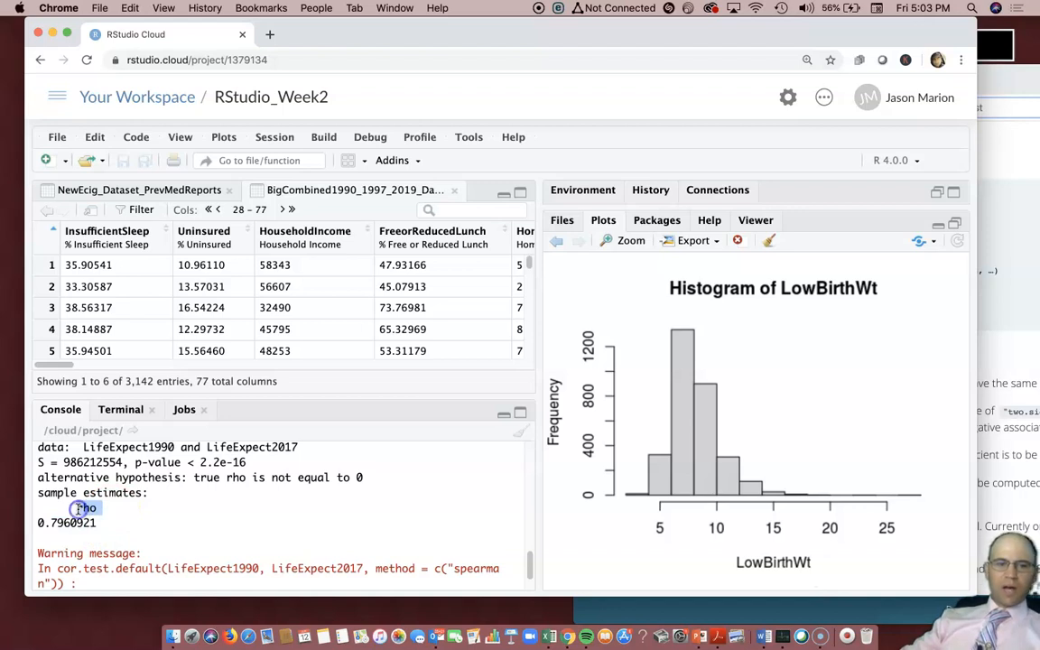
scroll(376, 569, "down", 2)
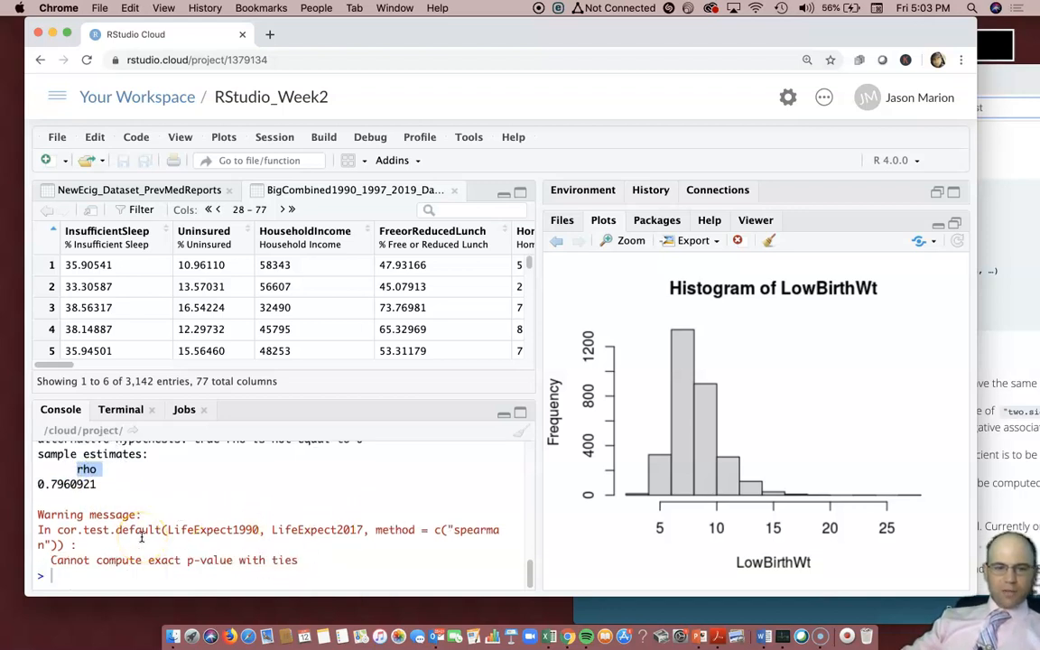
Recall the Spearman command and select 'spearman' in its method argument
left_click(235, 562)
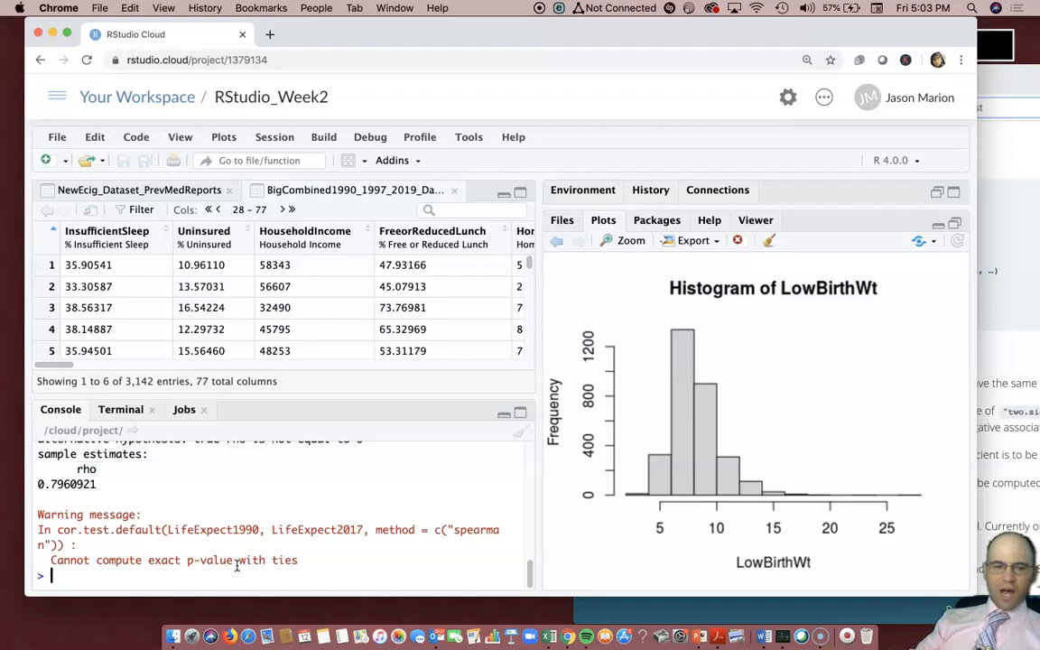
key("Up")
left_click_drag(446, 575, 397, 582)
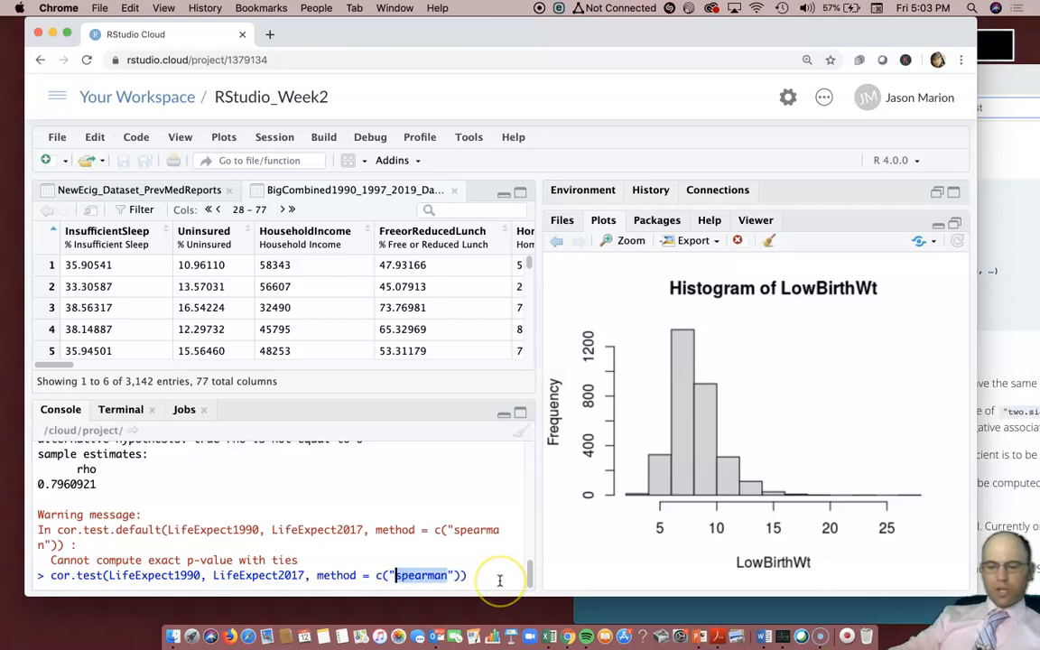
Change the method to 'pearson', run it, and highlight cor 0.7763862
type("perrso")
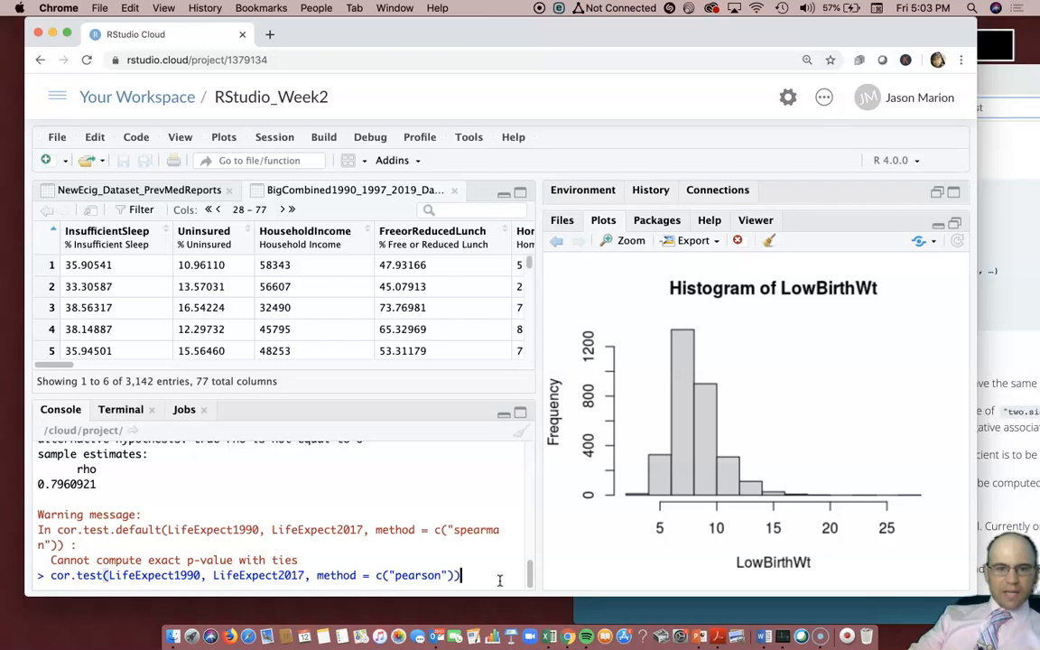
key("Return")
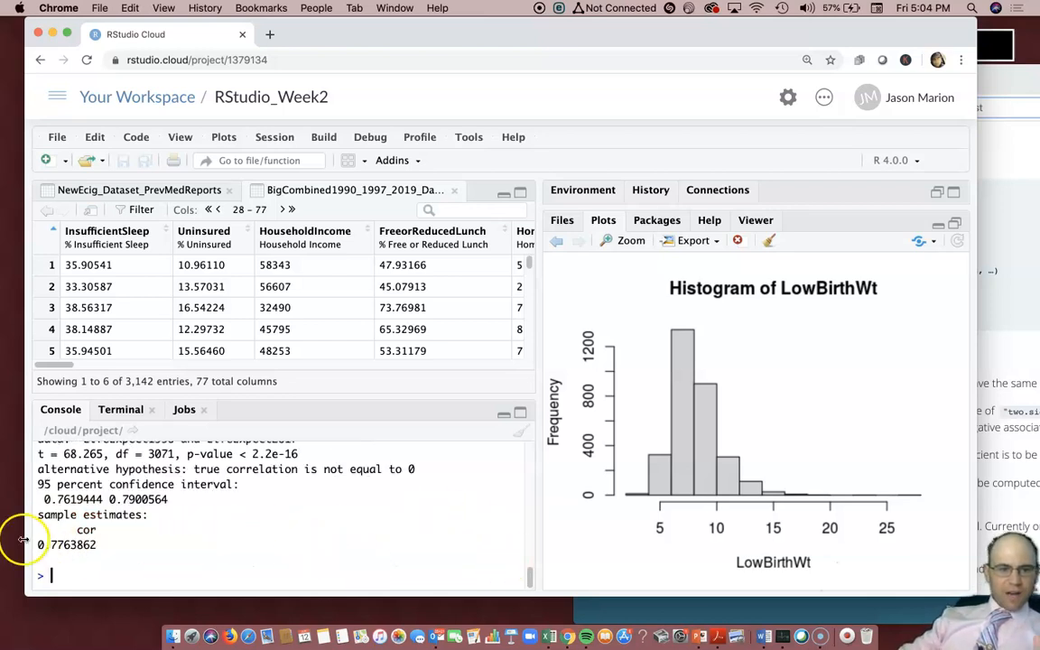
left_click_drag(96, 544, 37, 544)
Recall the Pearson command and select LifeExpect1990 for replacement
scroll(167, 539, "up", 5)
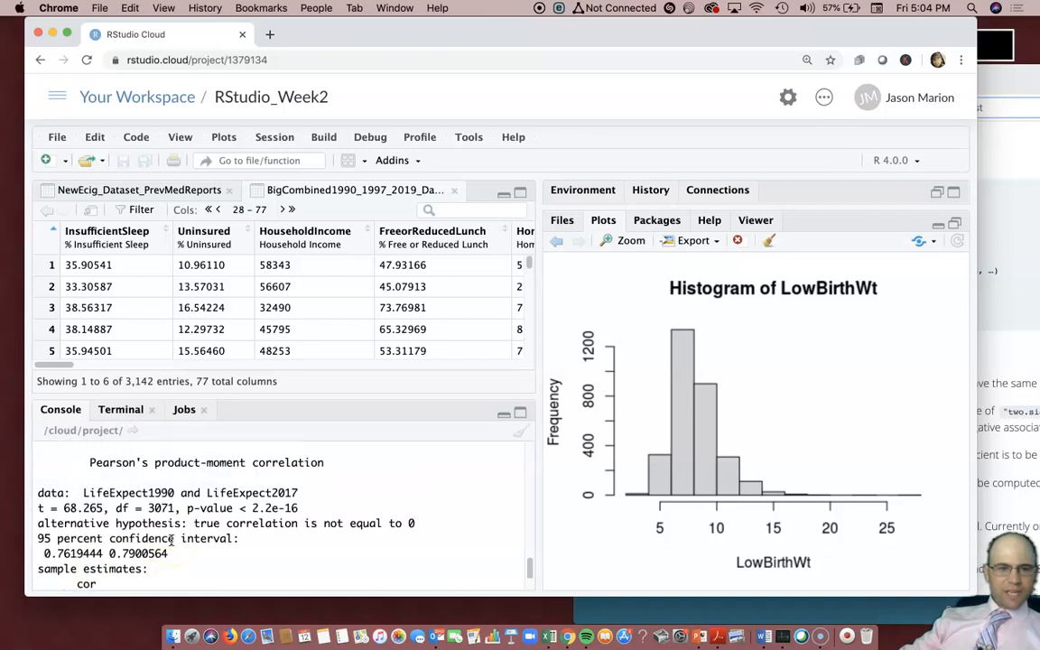
scroll(172, 540, "up", 5)
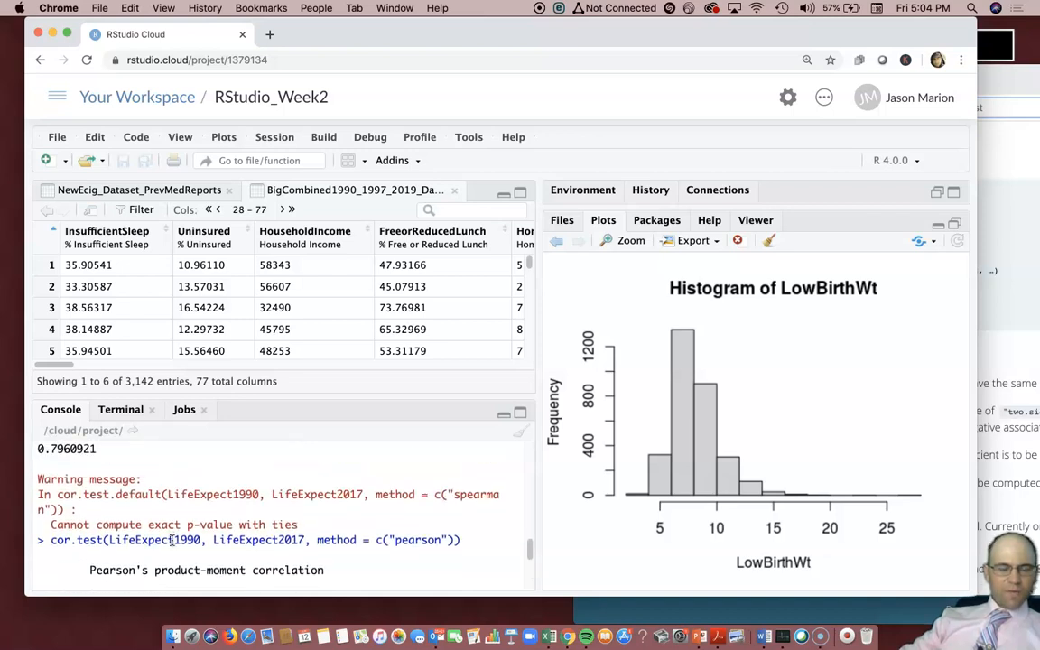
scroll(172, 540, "down", 10)
left_click(171, 552)
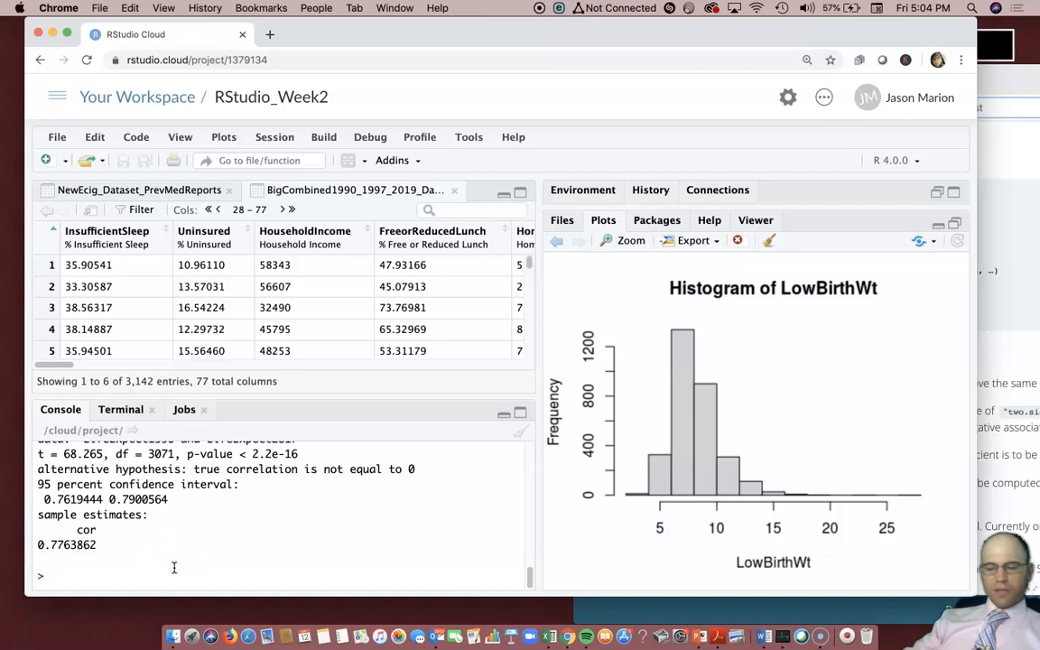
key("Up")
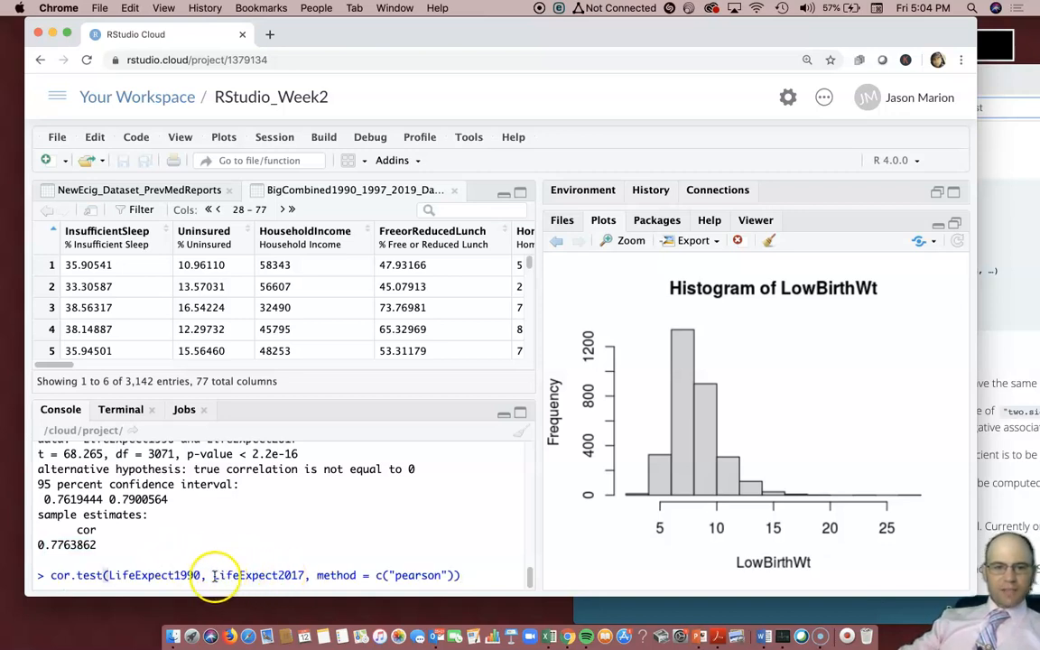
left_click(208, 575)
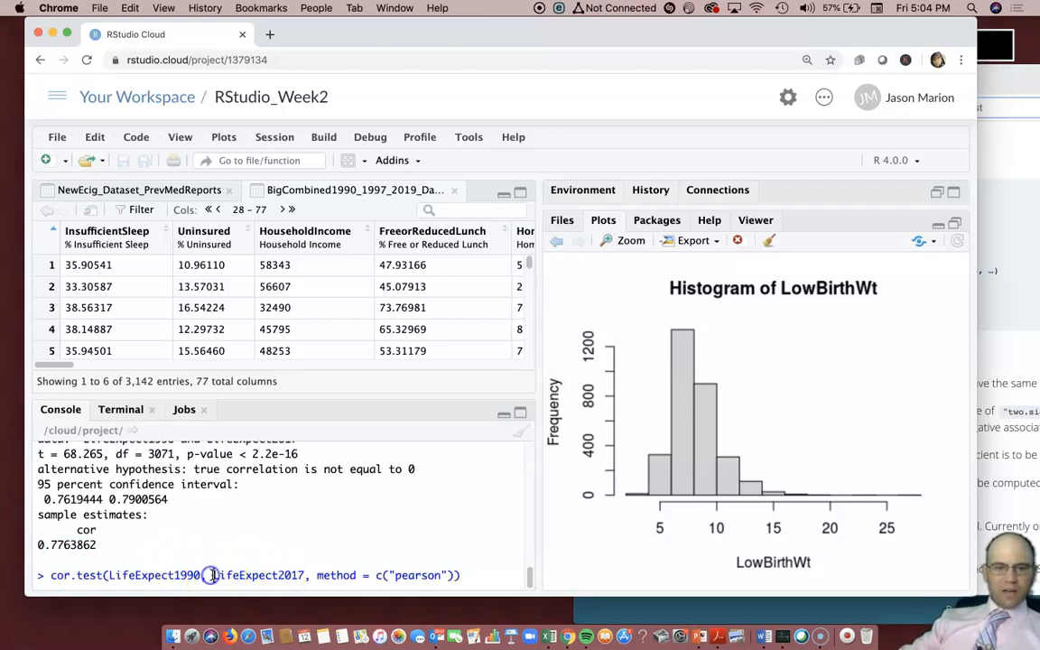
left_click_drag(200, 575, 110, 576)
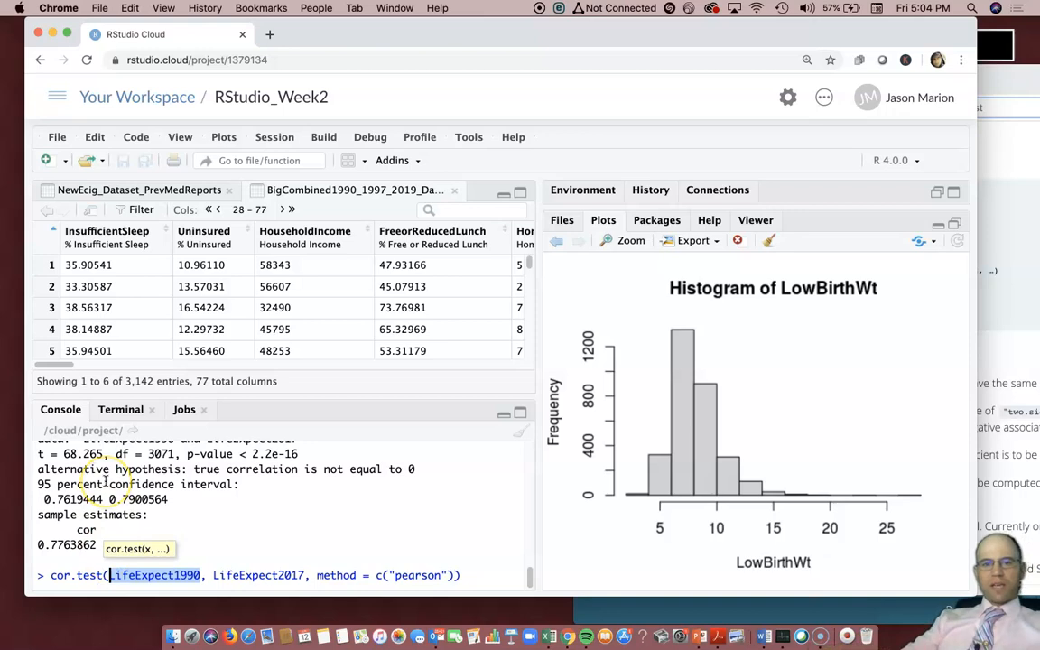
Swap LifeExpect1990 for HouseholdIncome and run the Pearson cor.test against LifeExpect2017
type("house")
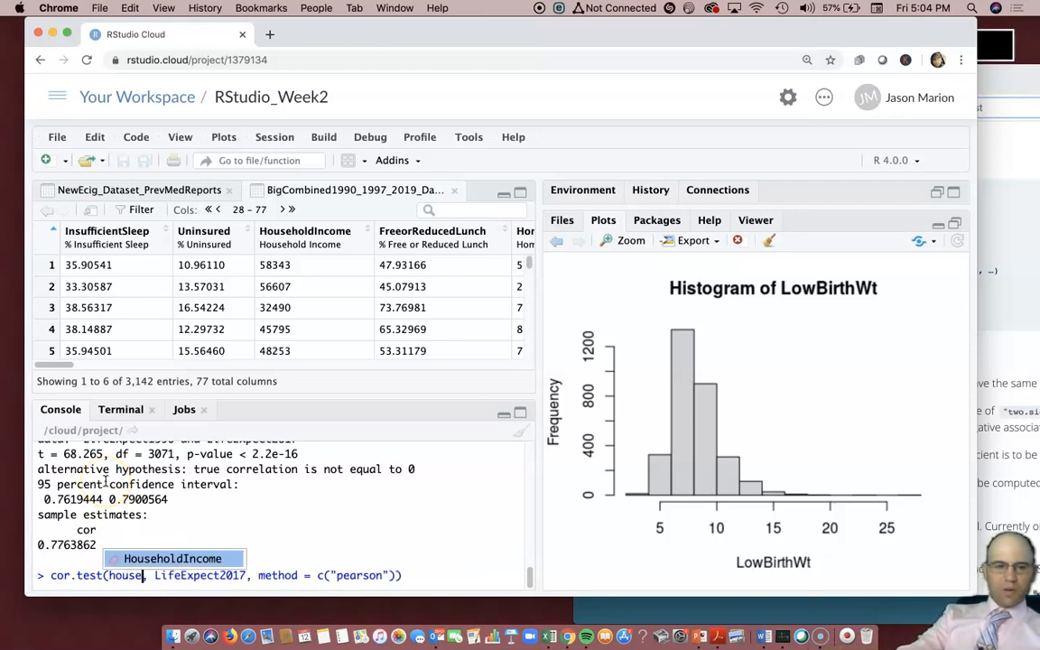
key("Tab")
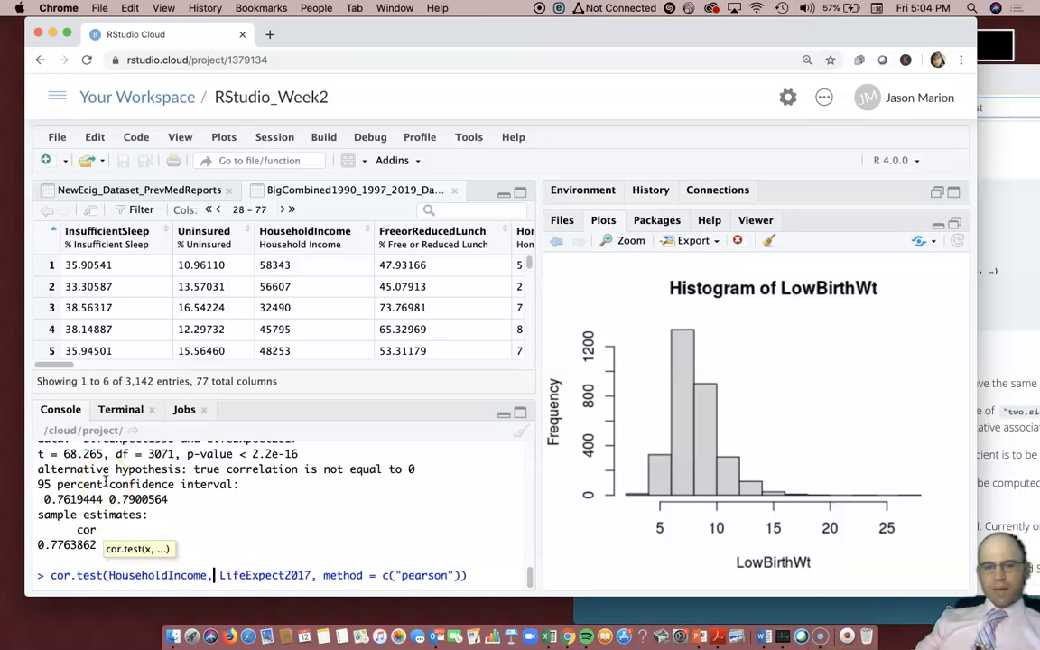
left_click(489, 575)
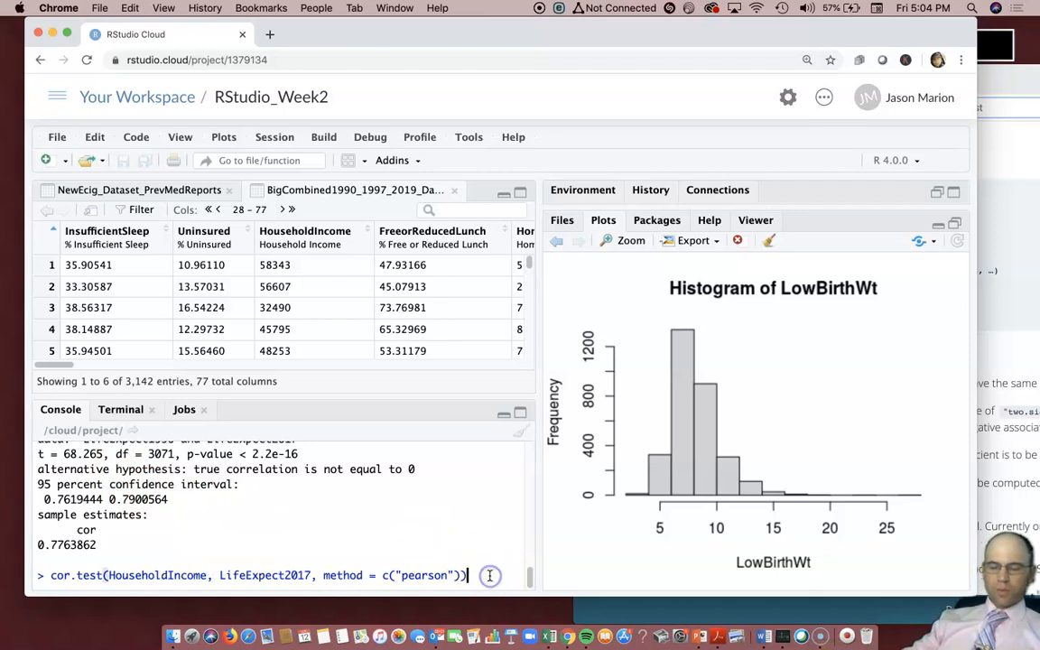
key("Return")
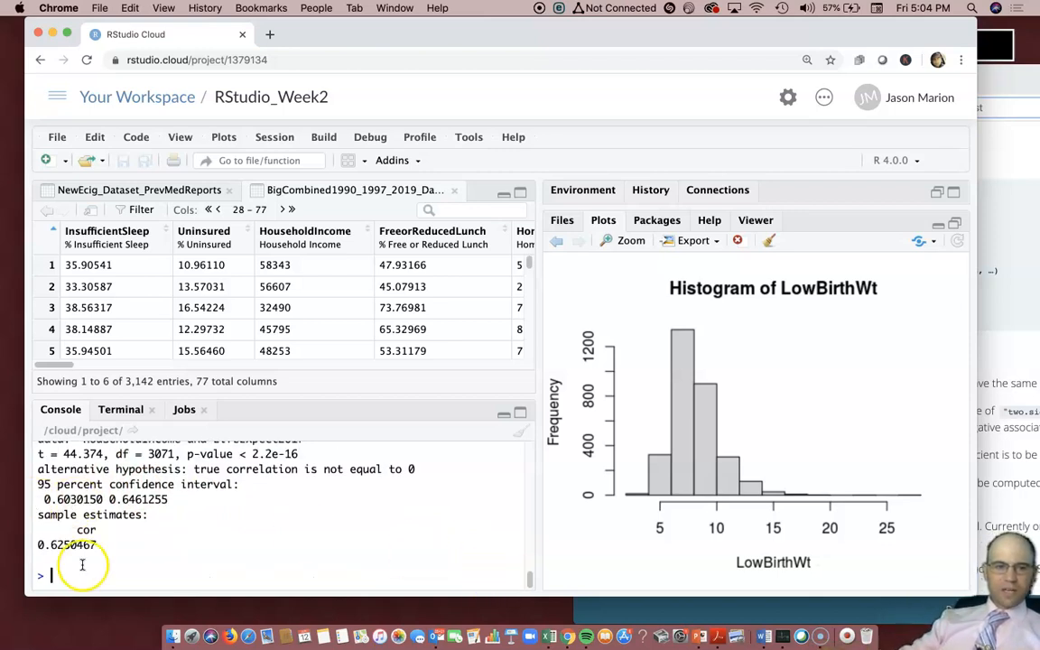
Highlight the 0.6250467 correlation estimate and recall the HouseholdIncome cor.test command for editing
left_click_drag(96, 545, 51, 545)
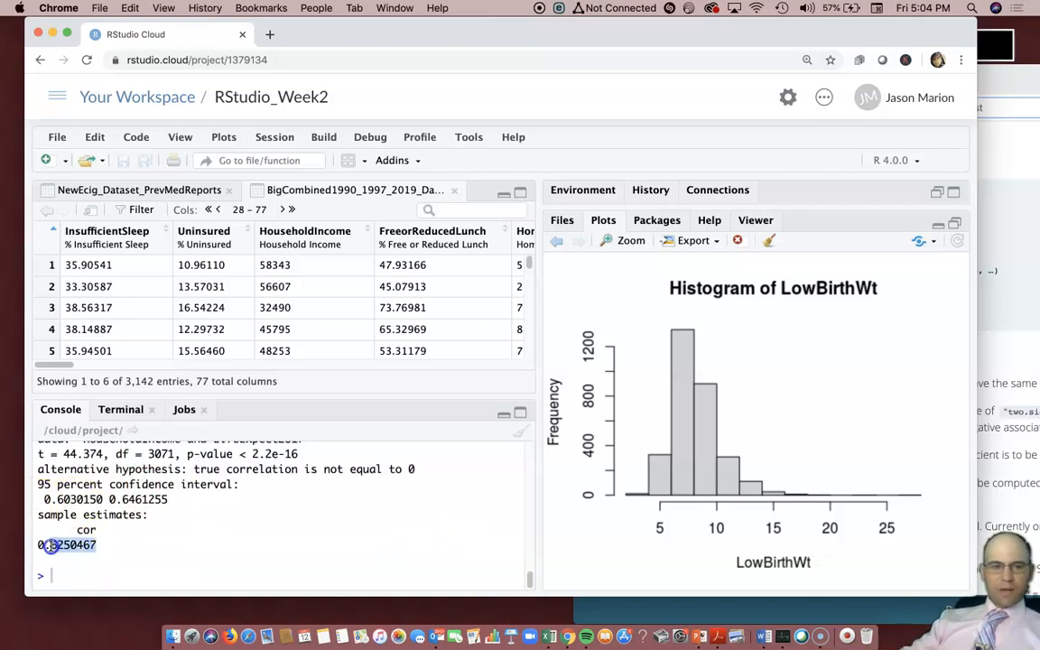
left_click(242, 557)
key("Up")
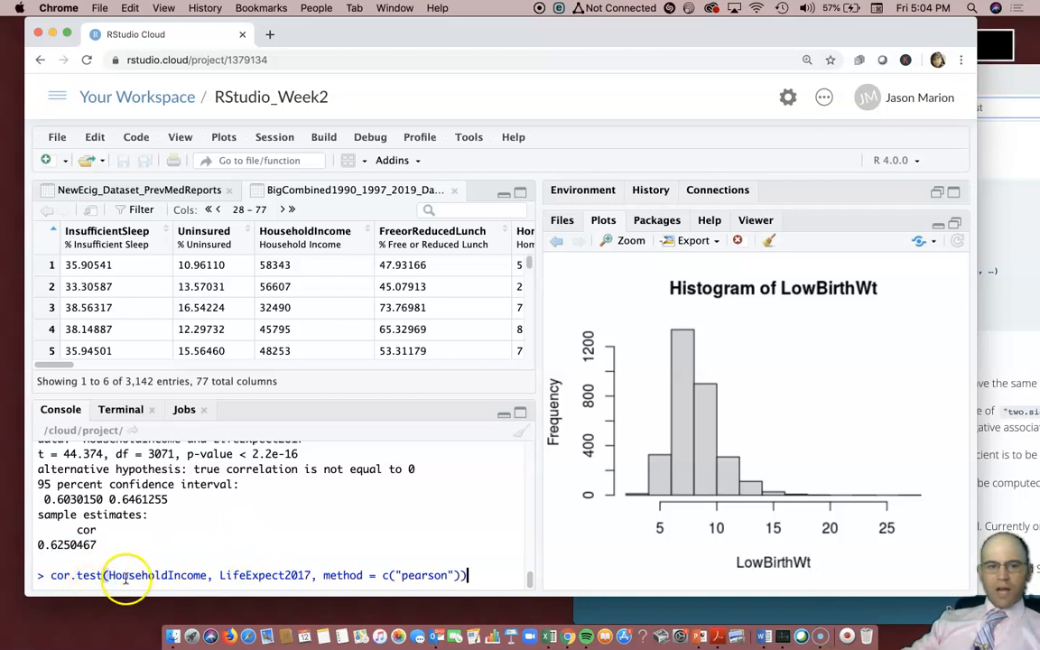
key("alt+d")
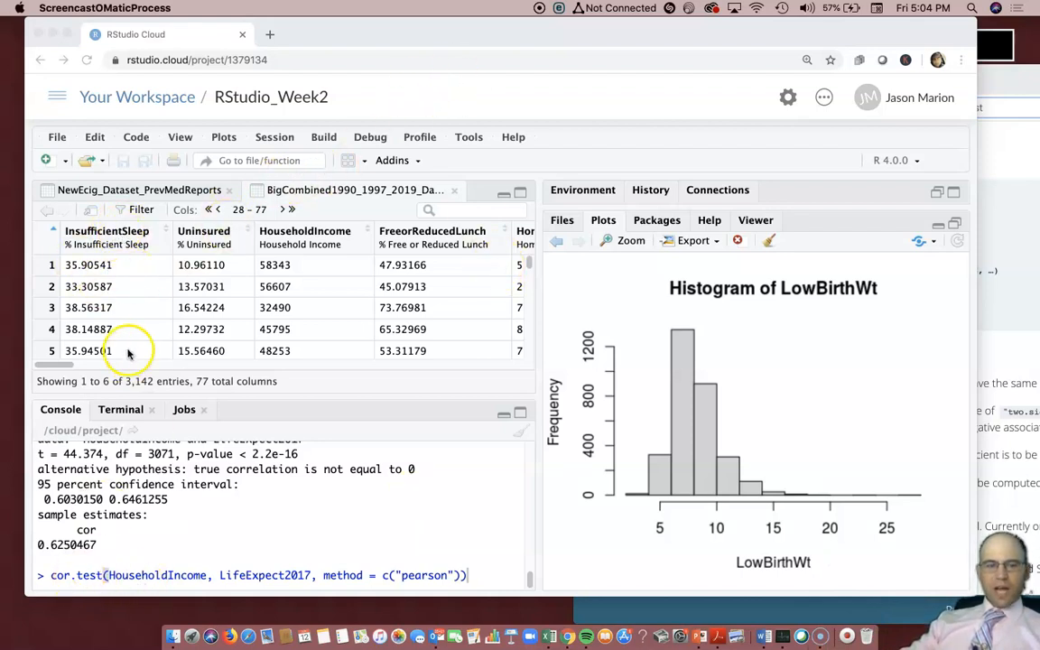
left_click(126, 264)
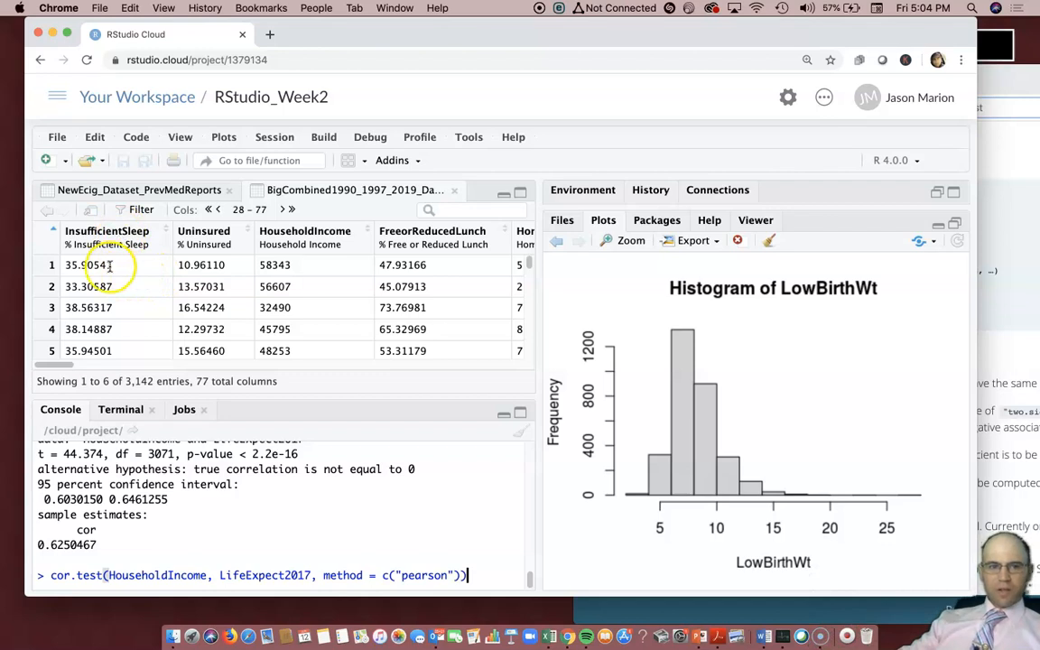
left_click_drag(88, 264, 114, 264)
left_click_drag(180, 265, 225, 270)
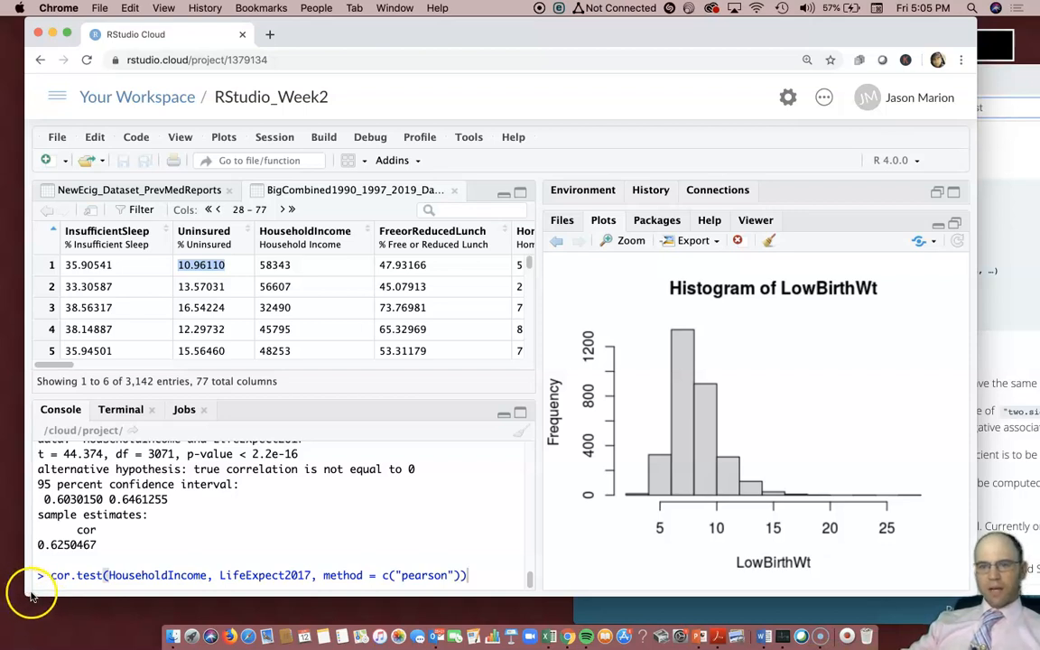
left_click(30, 594)
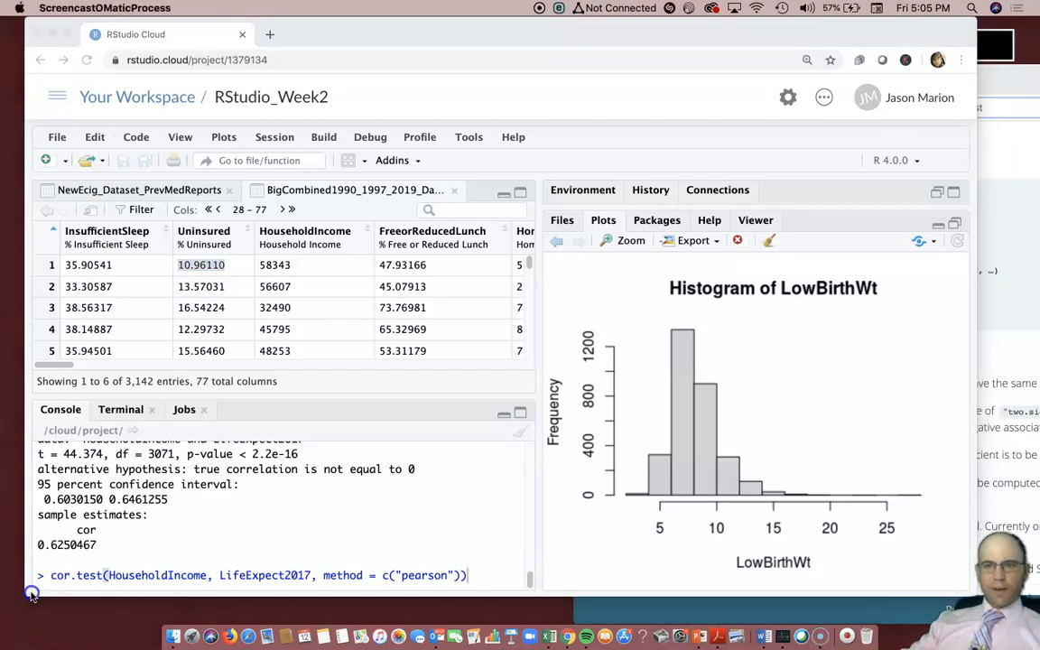